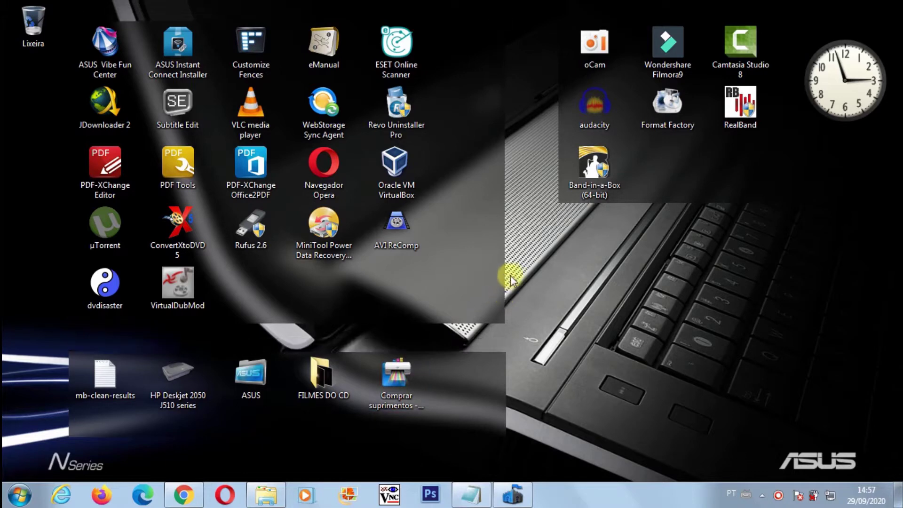
# Look through the movie files in the Filmes folder on the Seagate Expansion Drive (E:), returning to the first entry before minimizing the window.
pyautogui.click(265, 494)
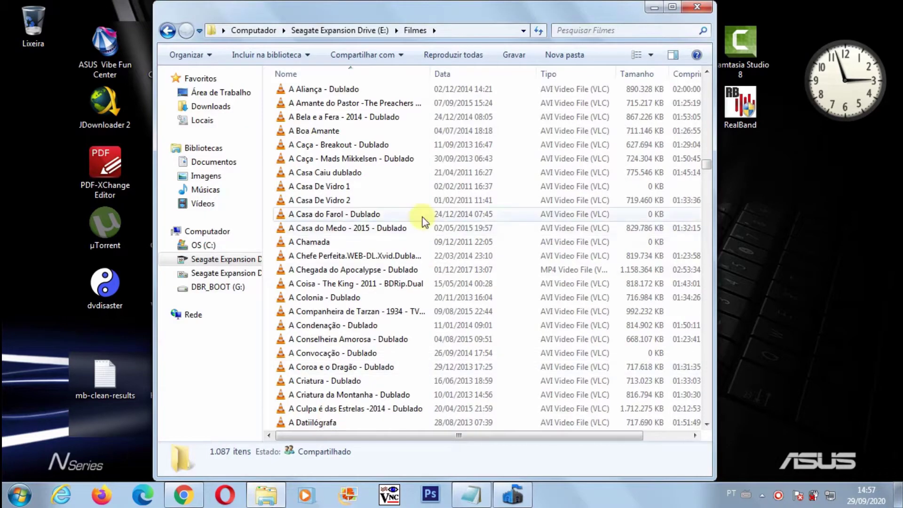
pyautogui.click(672, 6)
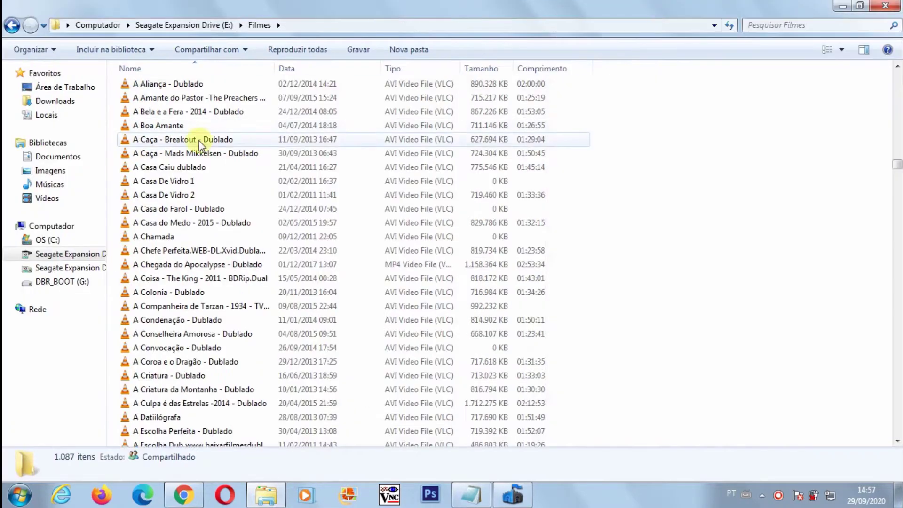
pyautogui.click(182, 85)
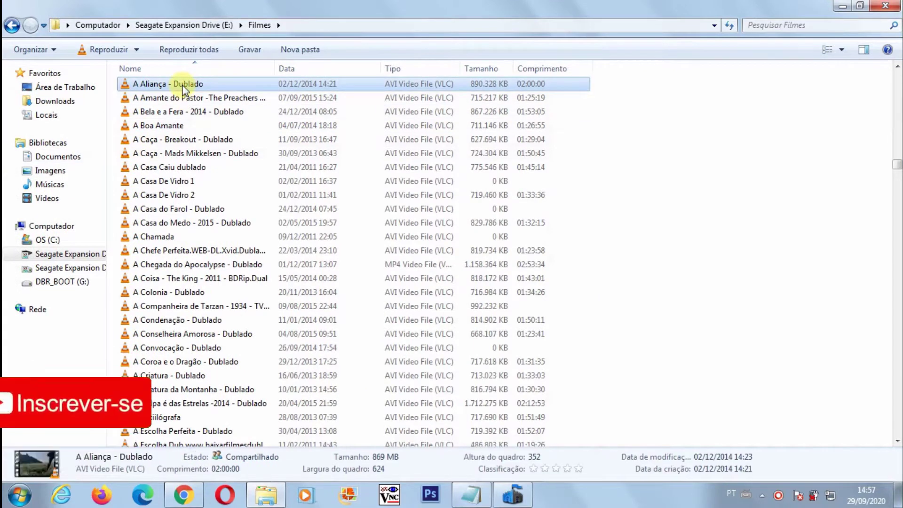
pyautogui.press('Down')
pyautogui.press('Down')
pyautogui.press('Down')
pyautogui.press('Down')
pyautogui.press('Down')
pyautogui.press('Down')
pyautogui.press('Down')
pyautogui.press('Down')
pyautogui.press('Down')
pyautogui.press('Down')
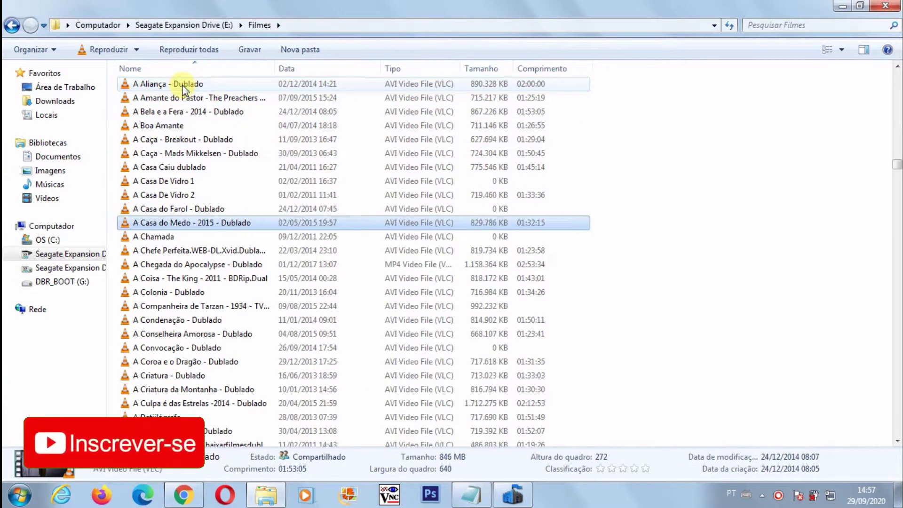
pyautogui.press('Down')
pyautogui.press('Down')
pyautogui.press('Down')
pyautogui.press('Down')
pyautogui.press('Down')
pyautogui.press('Down')
pyautogui.press('Down')
pyautogui.press('Down')
pyautogui.press('Down')
pyautogui.press('Down')
pyautogui.press('Down')
pyautogui.press('Down')
pyautogui.press('Down')
pyautogui.press('Down')
pyautogui.press('Down')
pyautogui.press('Down')
pyautogui.press('Down')
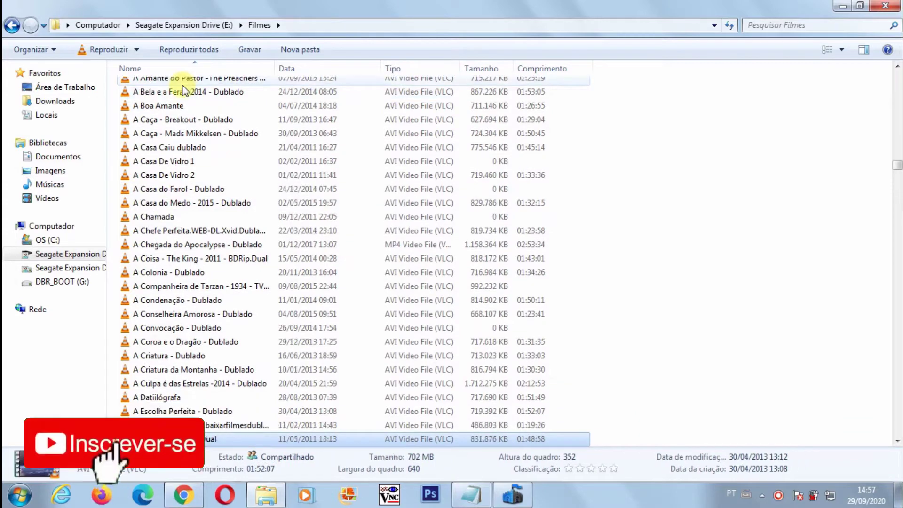
pyautogui.press('Home')
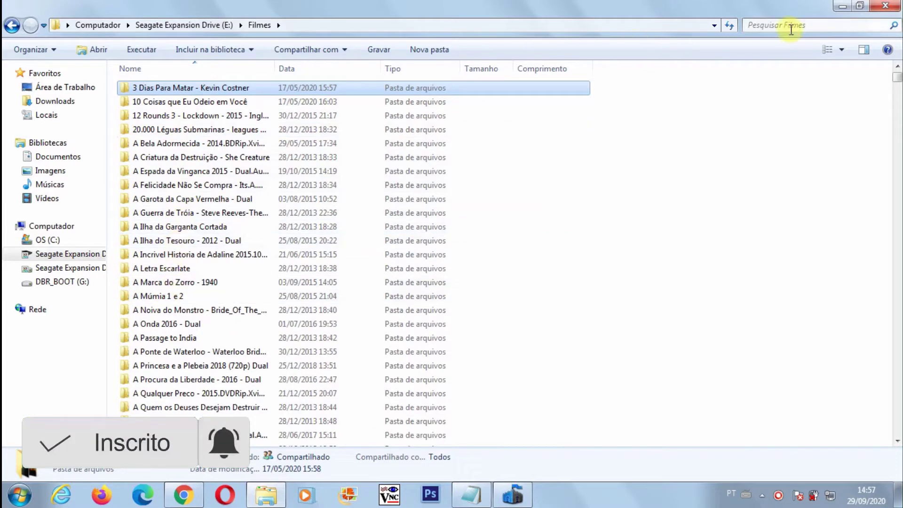
pyautogui.click(844, 7)
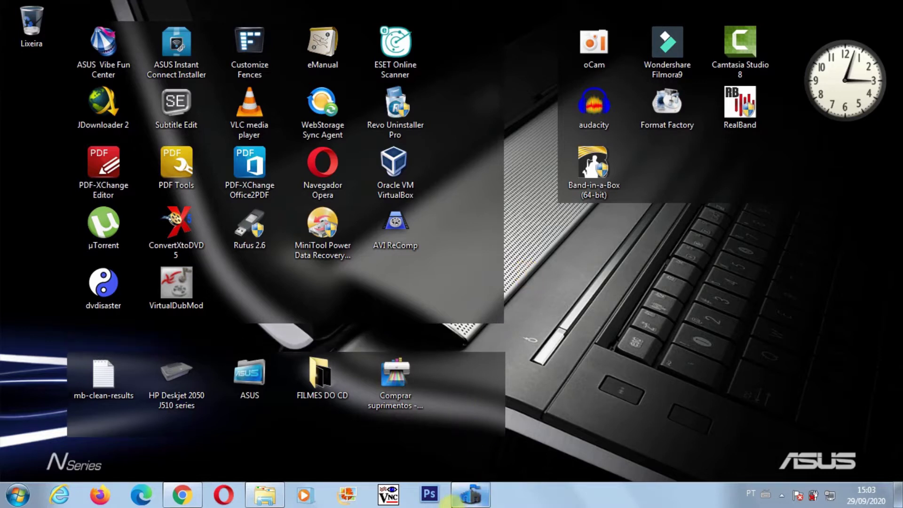
# Check the real-time protection setting in Microsoft Security Essentials and minimize its window.
pyautogui.click(453, 500)
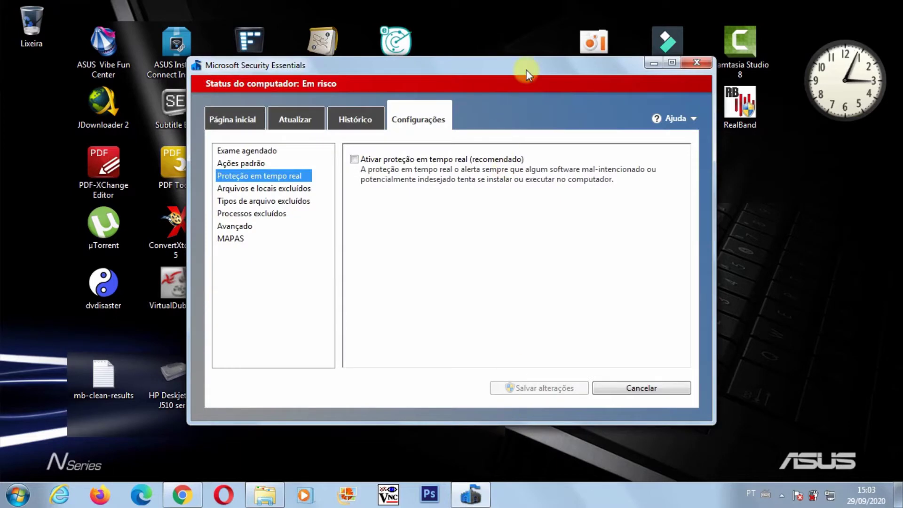
pyautogui.click(654, 66)
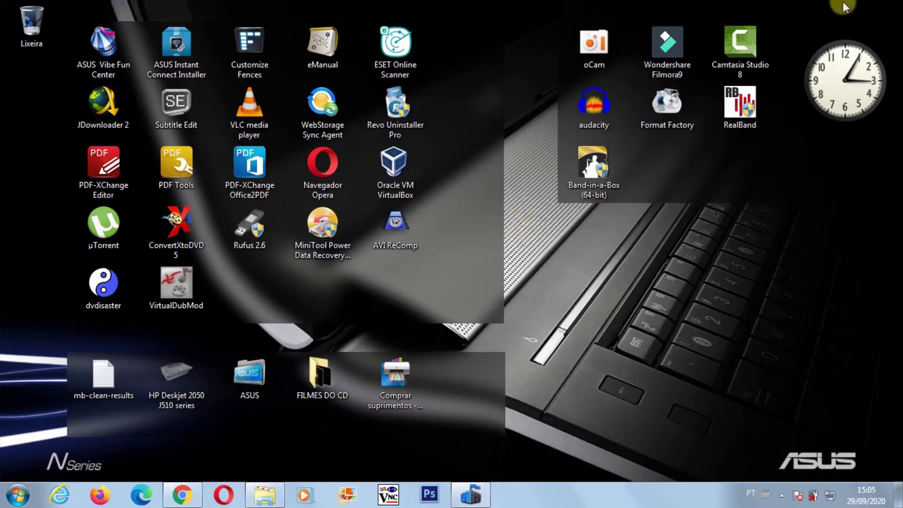
# Open the Directory Lister Pro 2.32 Enterprise Edition folder inside Downloads in the file explorer.
pyautogui.click(262, 501)
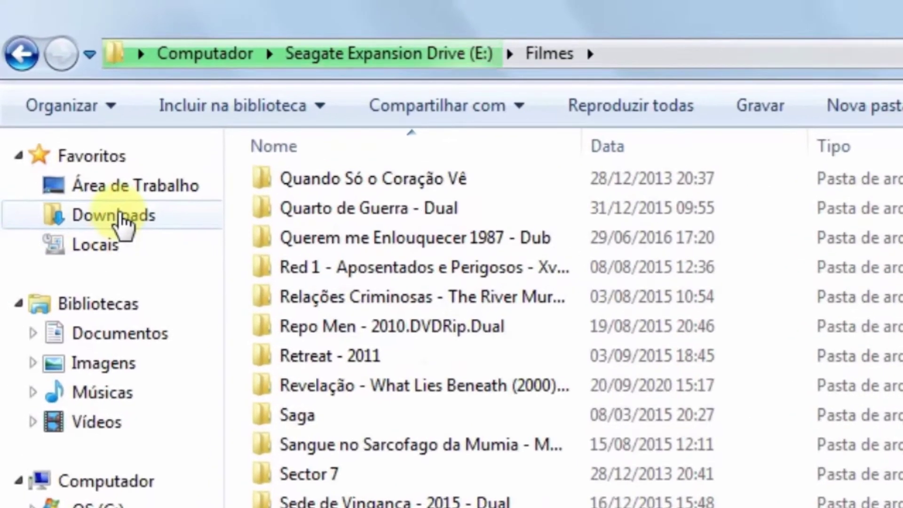
pyautogui.click(57, 103)
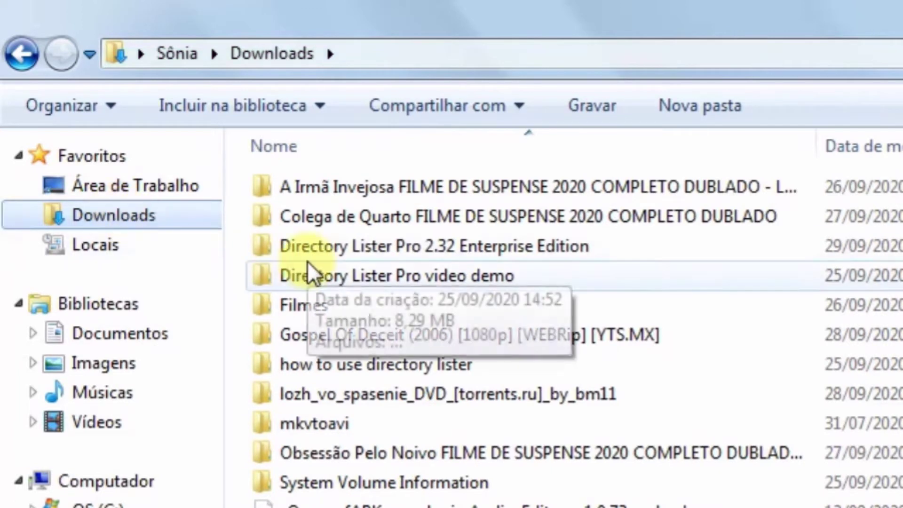
pyautogui.moveTo(326, 252)
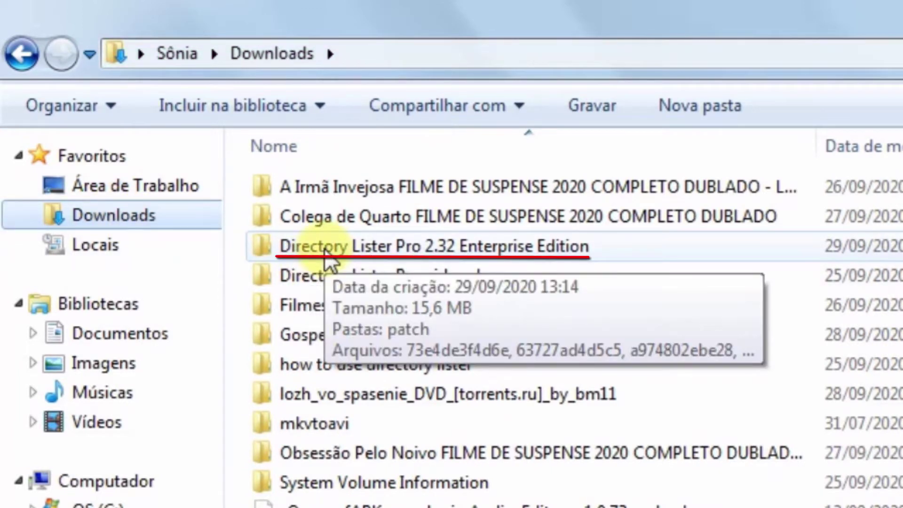
pyautogui.doubleClick(382, 245)
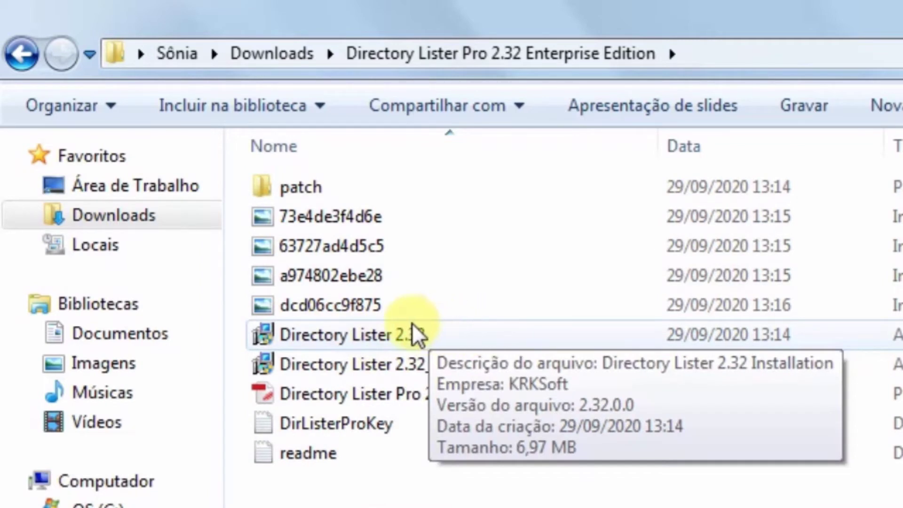
# Run the Directory Lister 2.32_x64 installer as administrator.
pyautogui.moveTo(406, 372)
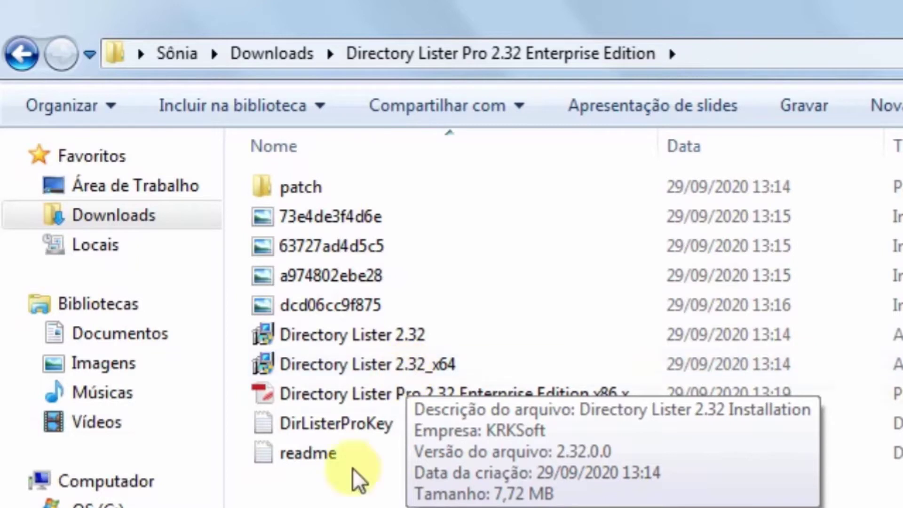
pyautogui.click(336, 367)
pyautogui.rightClick(336, 368)
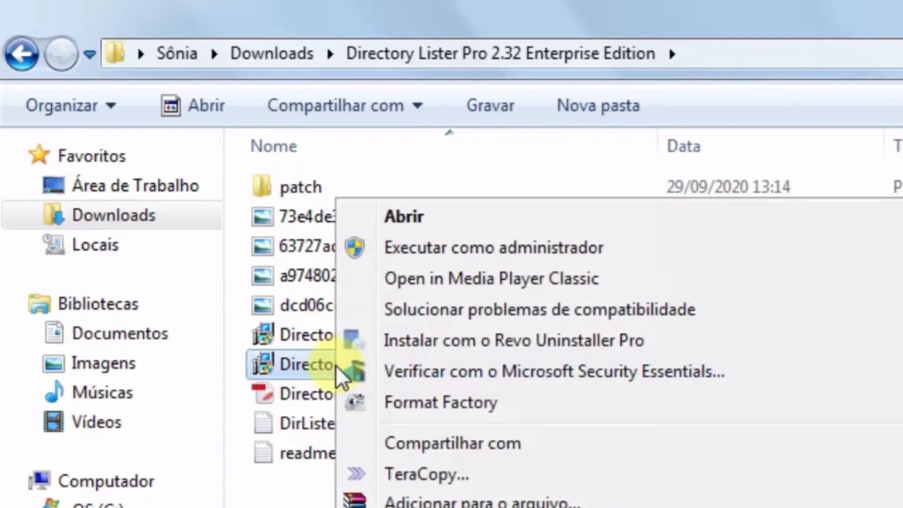
pyautogui.click(456, 248)
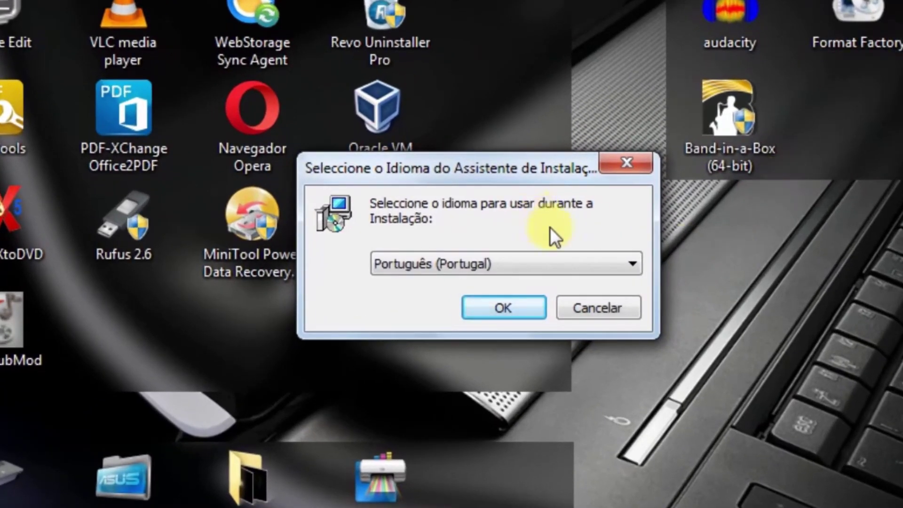
# Review the available setup languages and confirm Português (Portugal) for the installation.
pyautogui.click(563, 271)
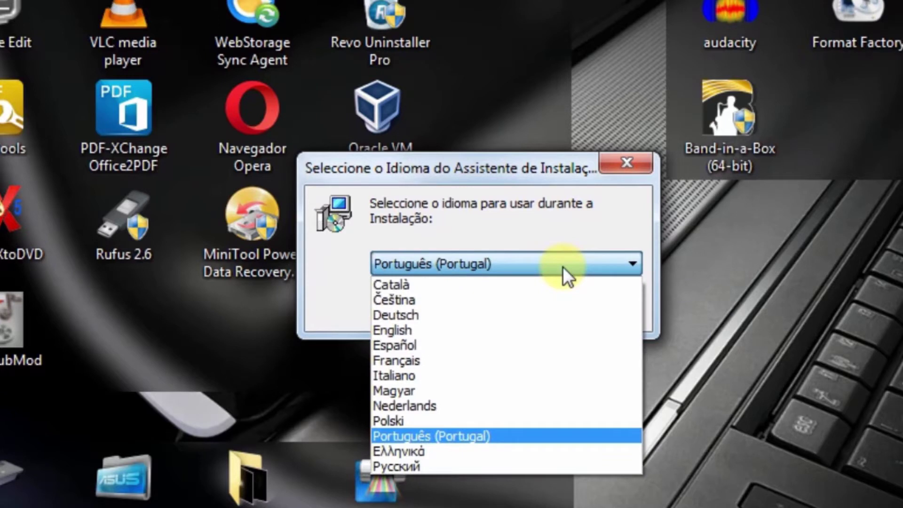
pyautogui.click(564, 269)
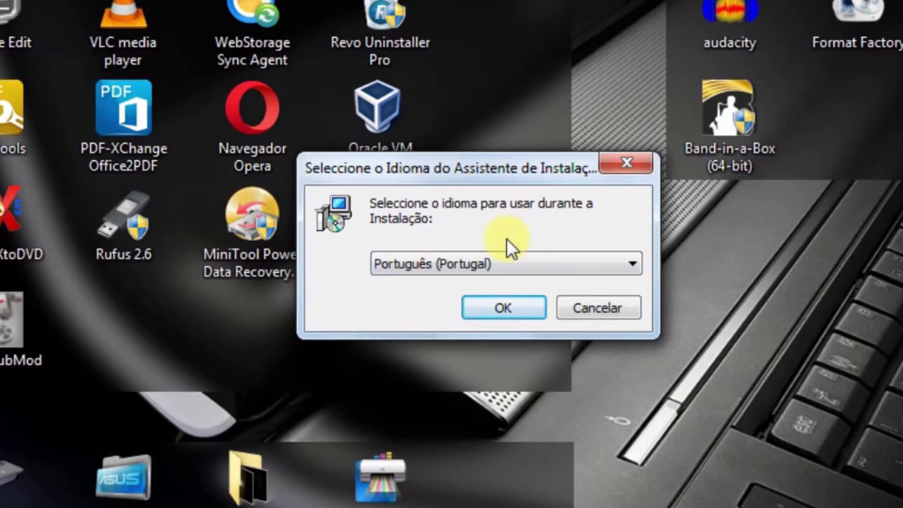
pyautogui.click(541, 363)
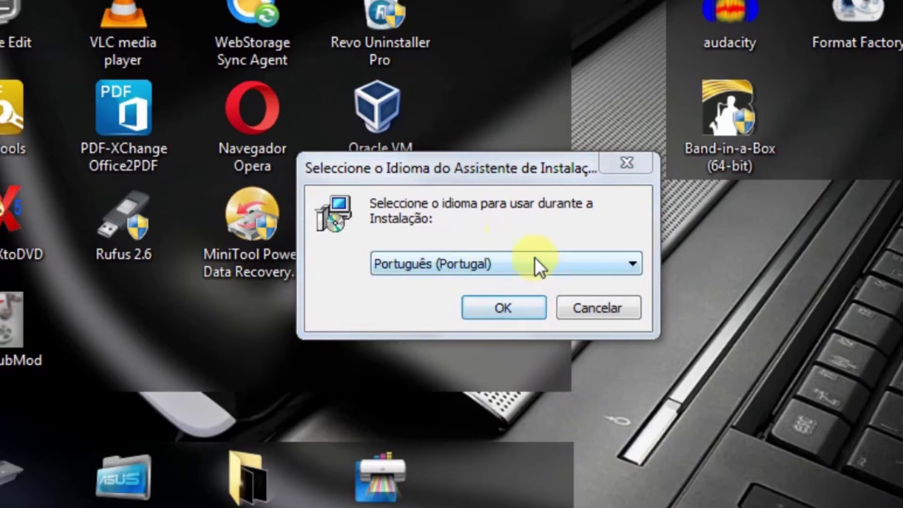
pyautogui.click(507, 306)
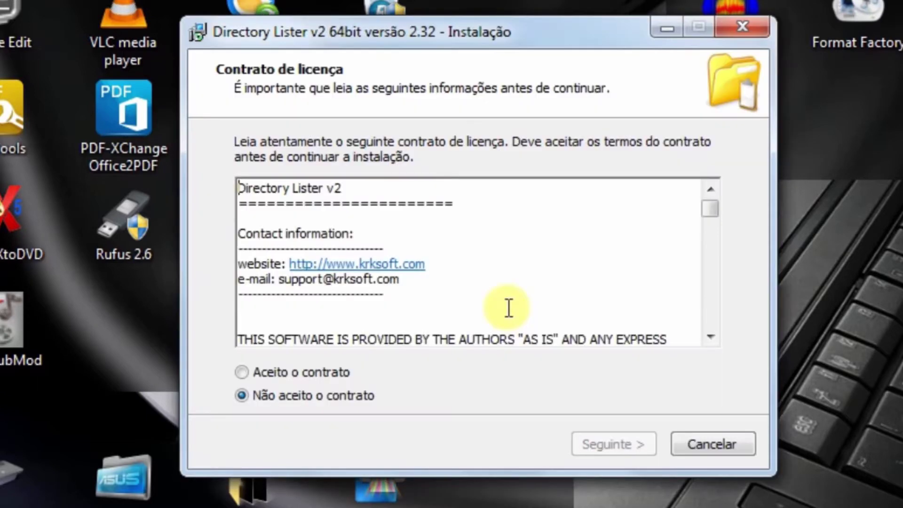
# Accept the Directory Lister license agreement, skim its text, and continue to the destination page.
pyautogui.click(288, 374)
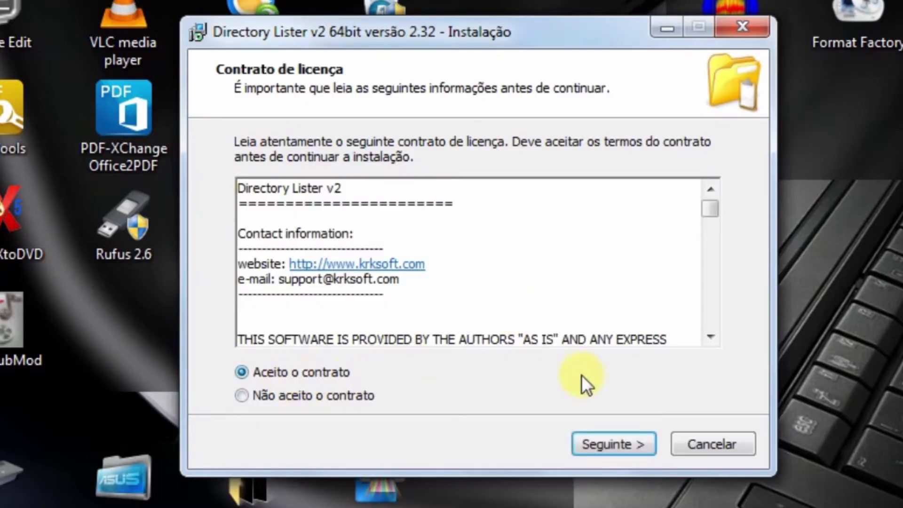
pyautogui.click(711, 317)
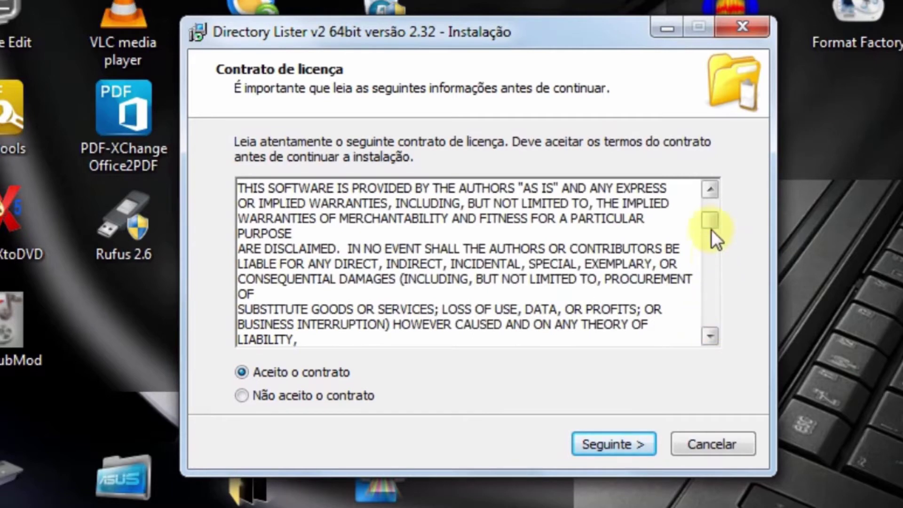
pyautogui.click(712, 212)
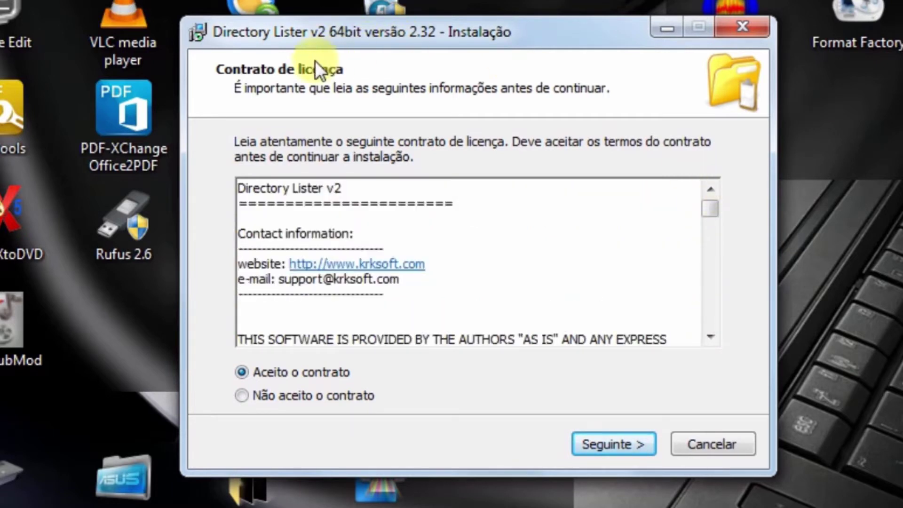
pyautogui.click(610, 445)
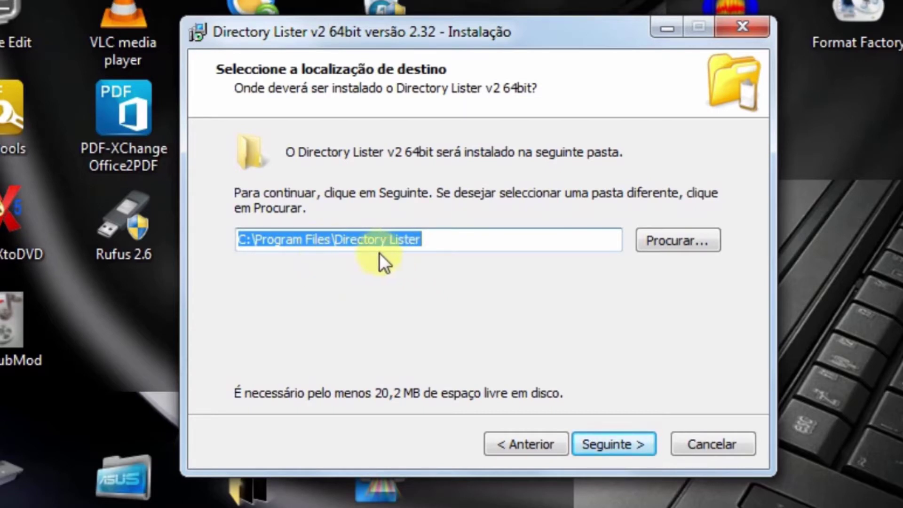
# Keep C:\Program Files\Directory Lister as the destination and choose not to create a Start Menu folder.
pyautogui.click(620, 444)
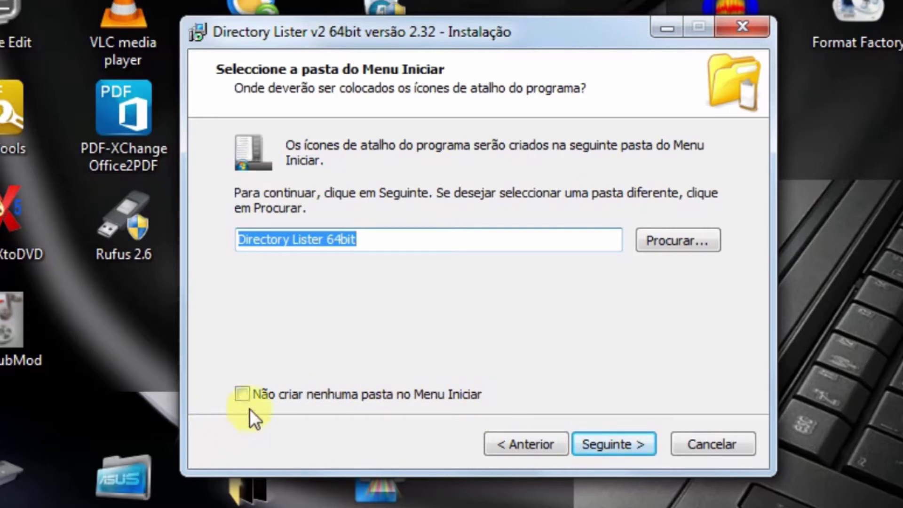
pyautogui.click(248, 391)
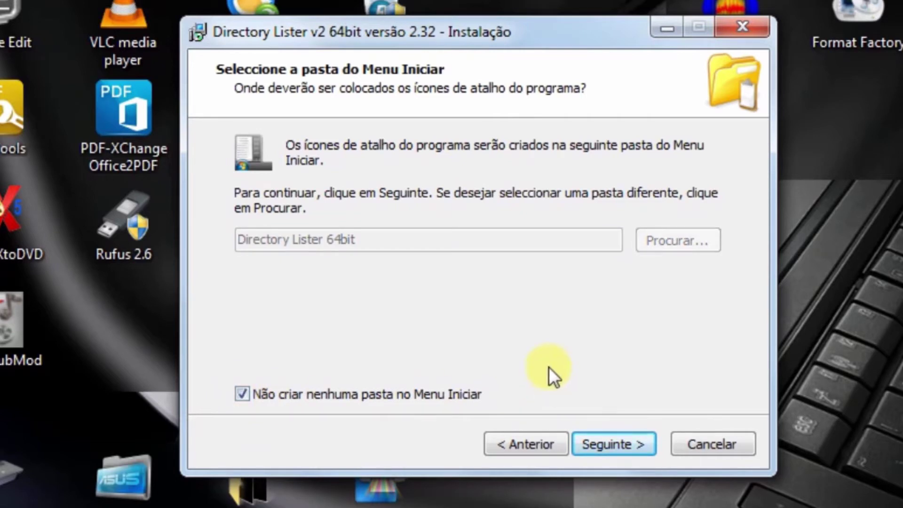
pyautogui.click(629, 442)
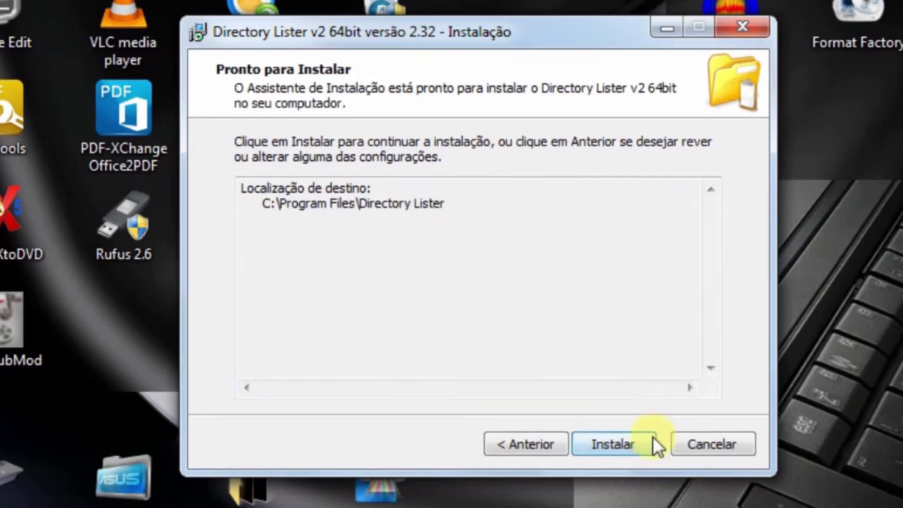
# Install Directory Lister v2 64bit and finish the setup wizard without launching the program.
pyautogui.click(625, 447)
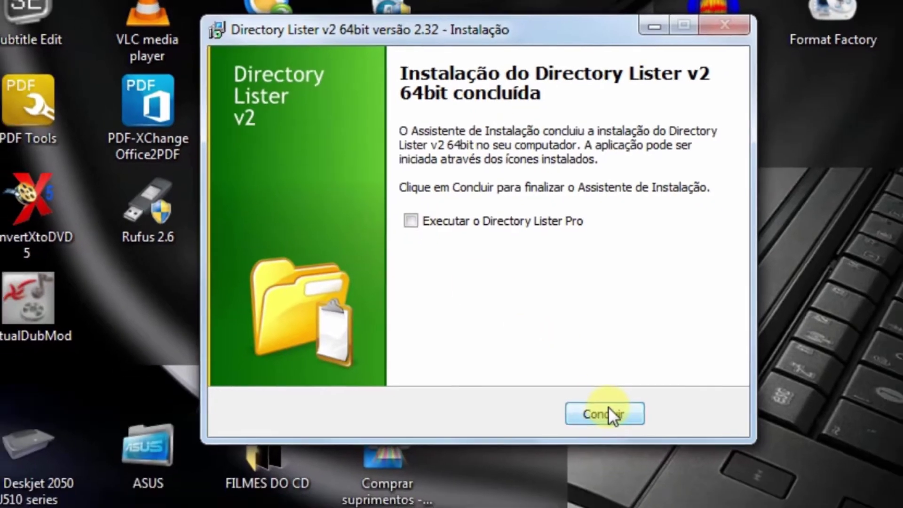
pyautogui.click(609, 440)
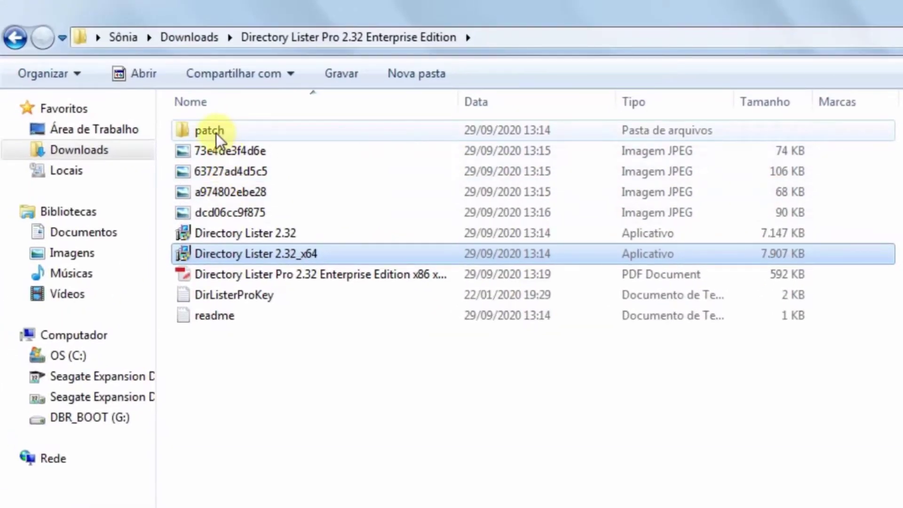
# Copy the dlp2-unbl-x64 application from the installer folder's patch subfolder.
pyautogui.doubleClick(216, 133)
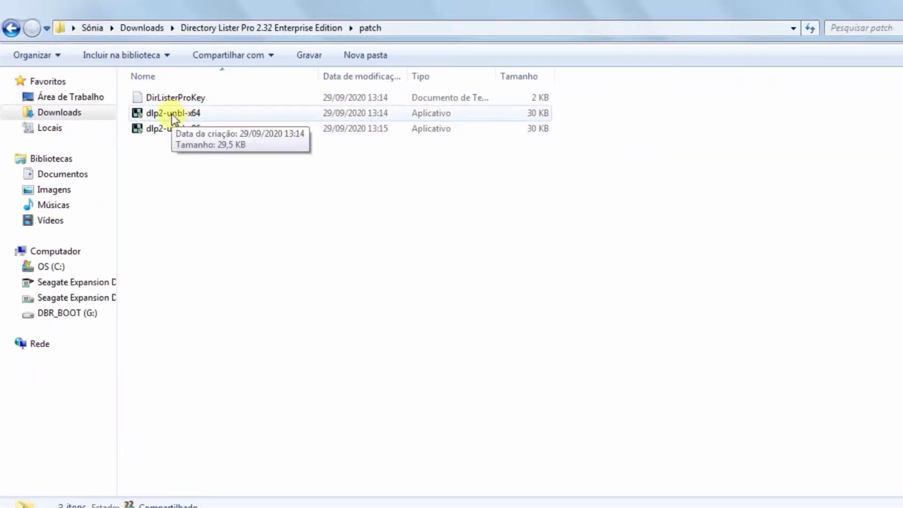
pyautogui.rightClick(171, 114)
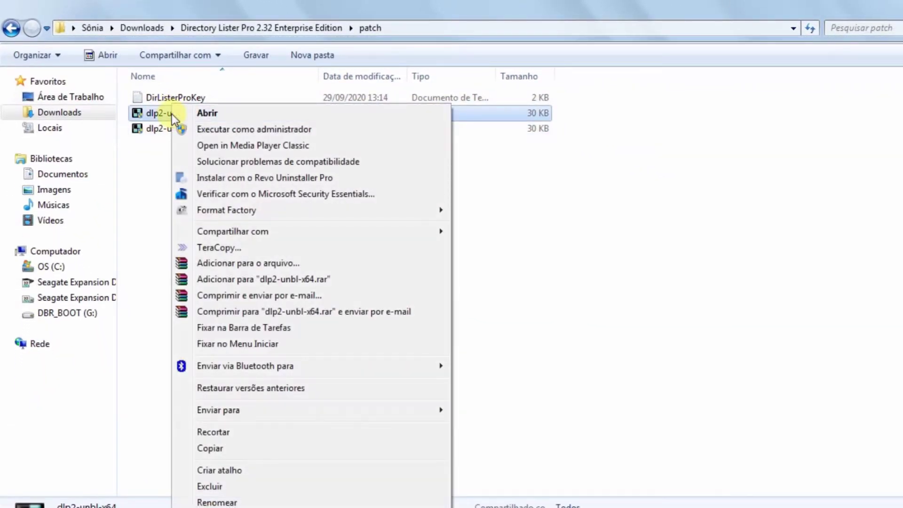
pyautogui.click(212, 448)
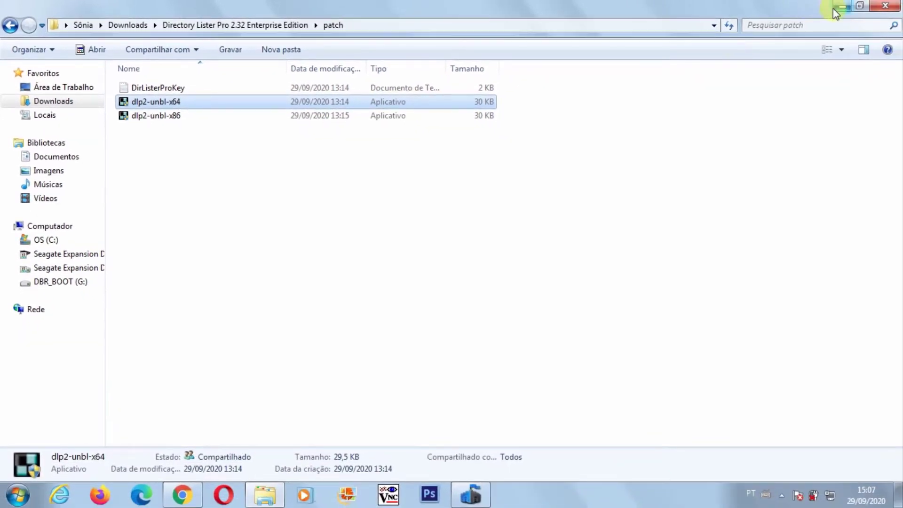
# Paste the copied dlp2-unbl-x64 application into the Directory Lister folder under Arquivos de Programas on drive C:, granting administrator permission.
pyautogui.click(841, 7)
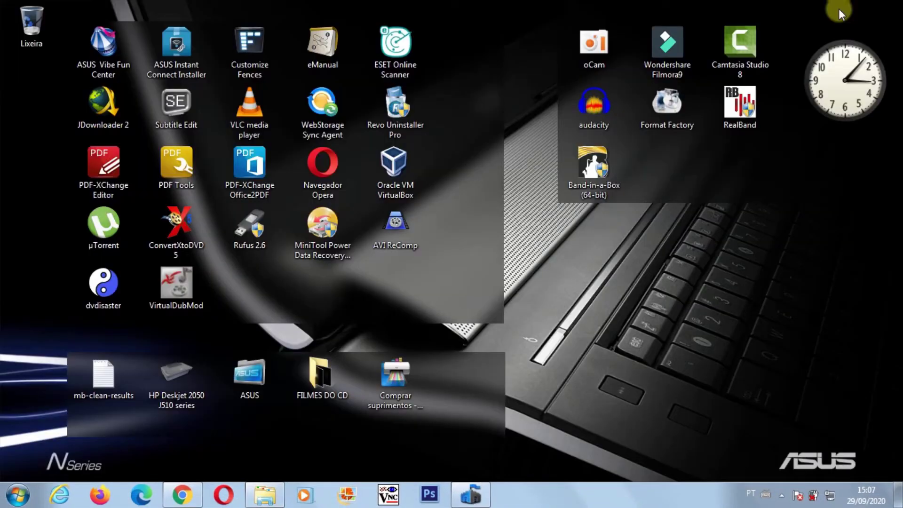
pyautogui.click(262, 489)
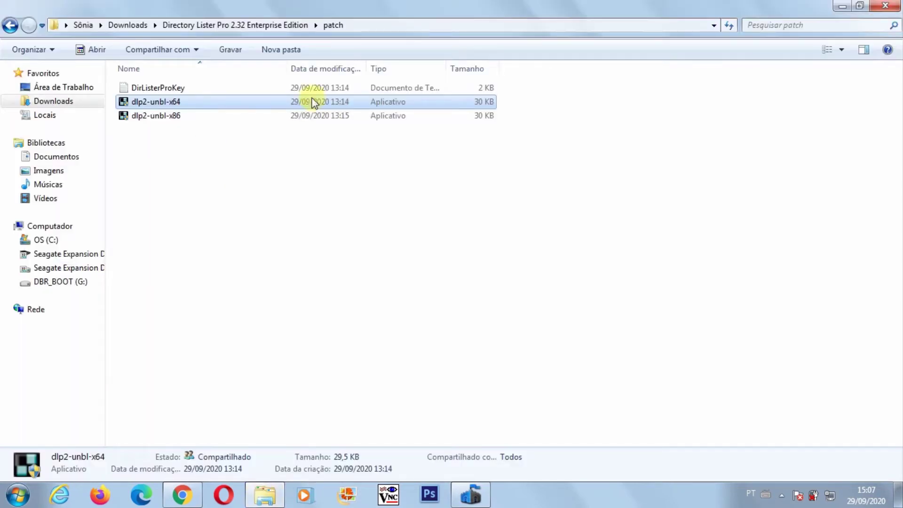
pyautogui.click(41, 243)
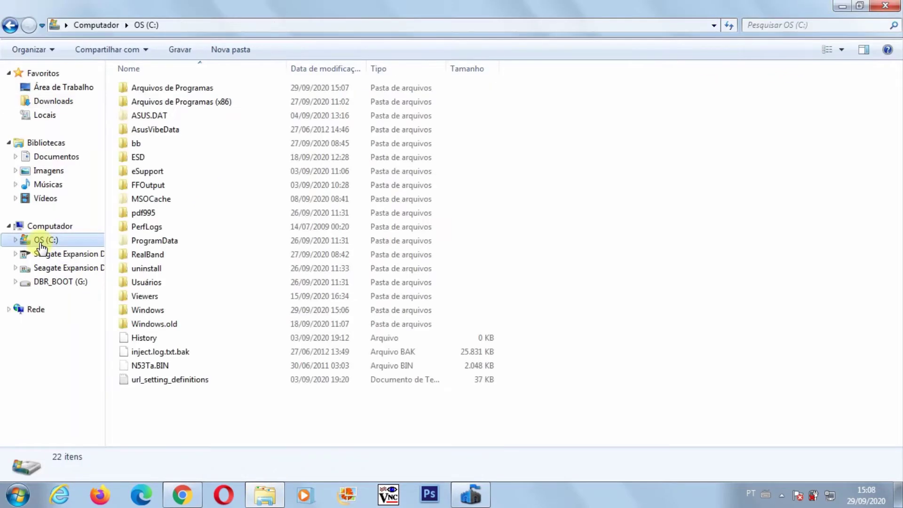
pyautogui.click(199, 88)
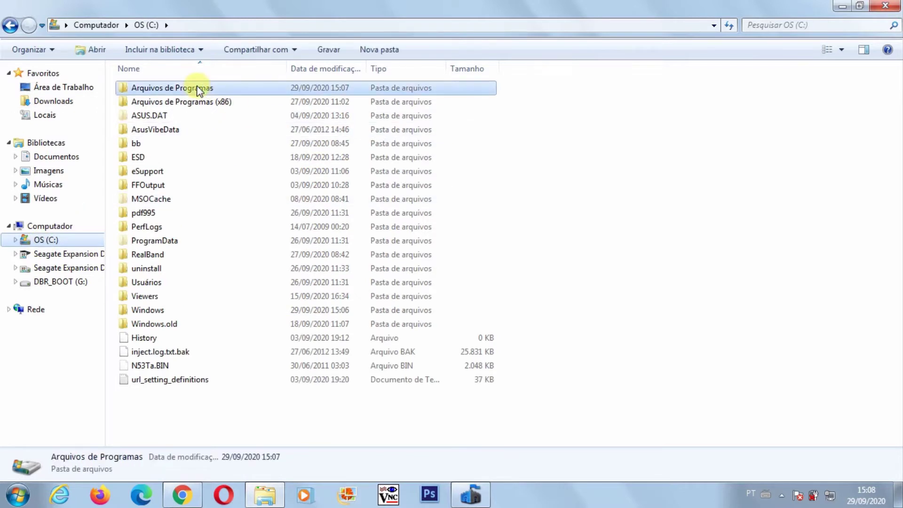
pyautogui.doubleClick(133, 90)
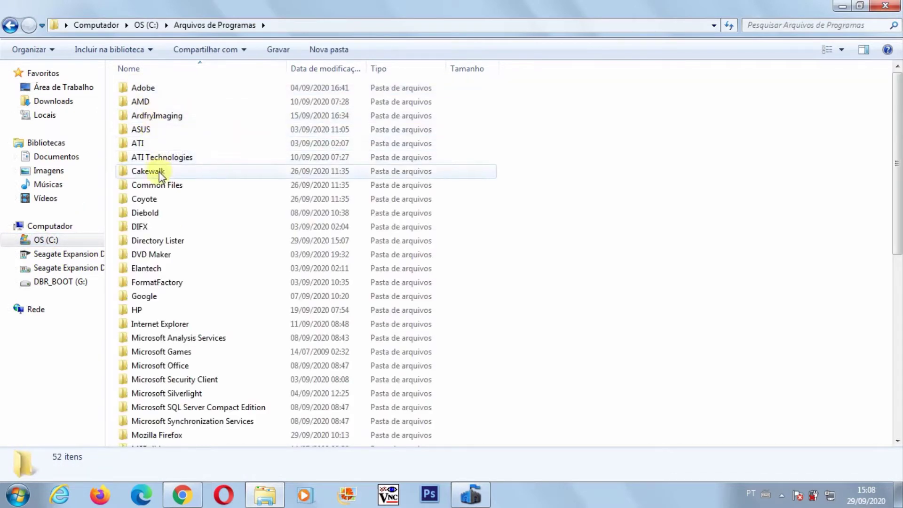
pyautogui.rightClick(160, 240)
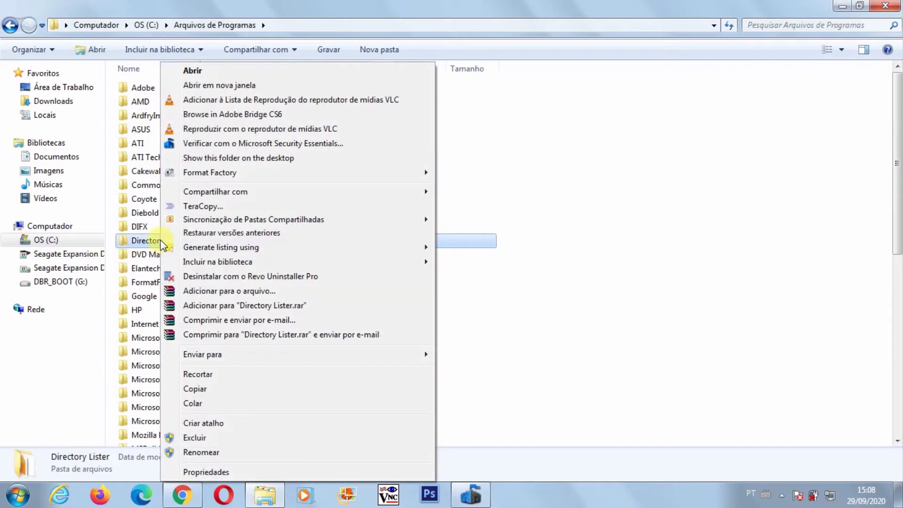
pyautogui.click(204, 404)
pyautogui.click(447, 300)
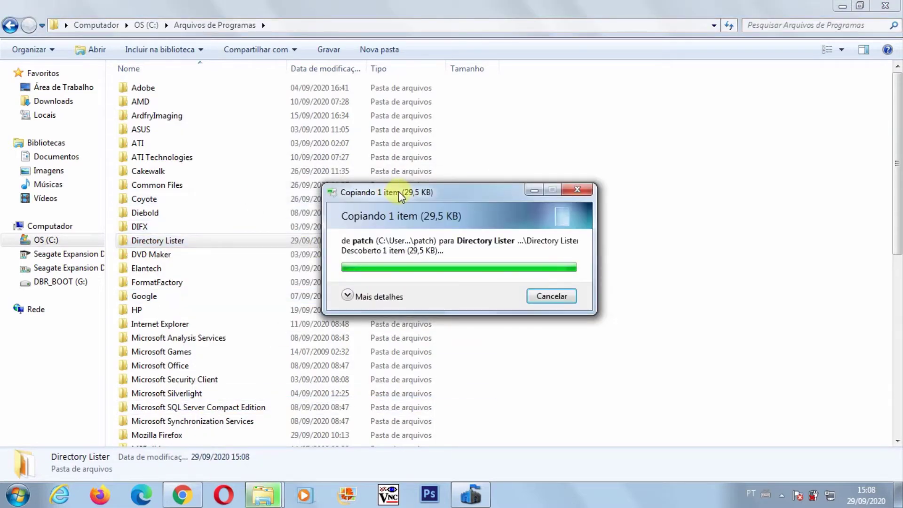
# Run dlp2-unbl-x64 from the Directory Lister folder as administrator, patch DirListerPro.exe without a backup, and exit the patcher.
pyautogui.doubleClick(177, 240)
pyautogui.scroll(-3, 213, 354)
pyautogui.scroll(-1, 212, 354)
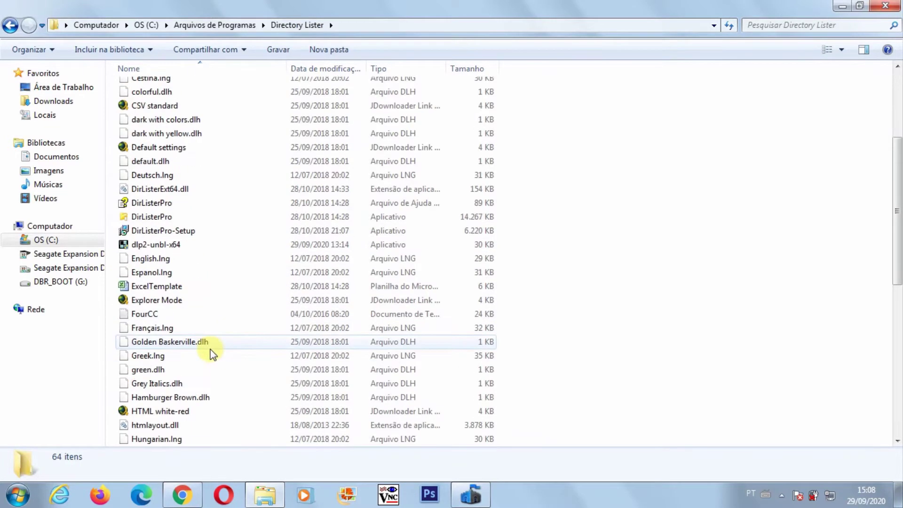
pyautogui.rightClick(150, 244)
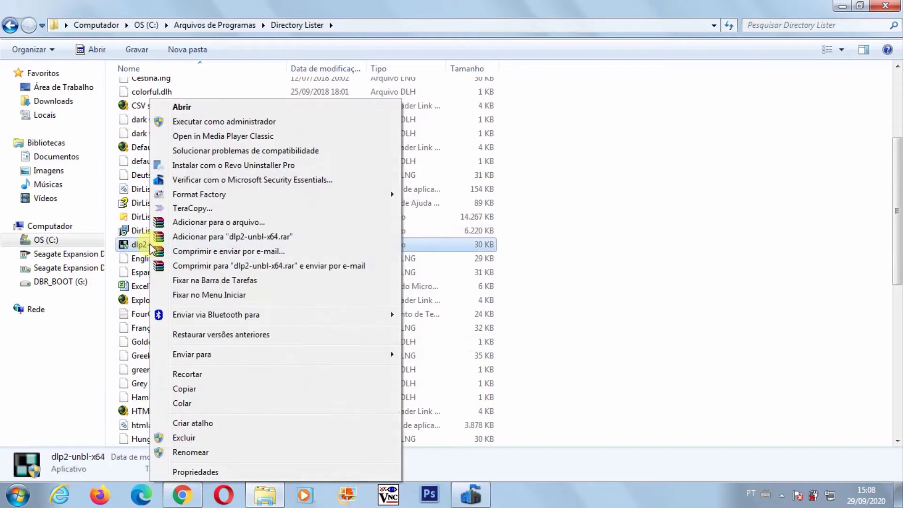
pyautogui.click(215, 5)
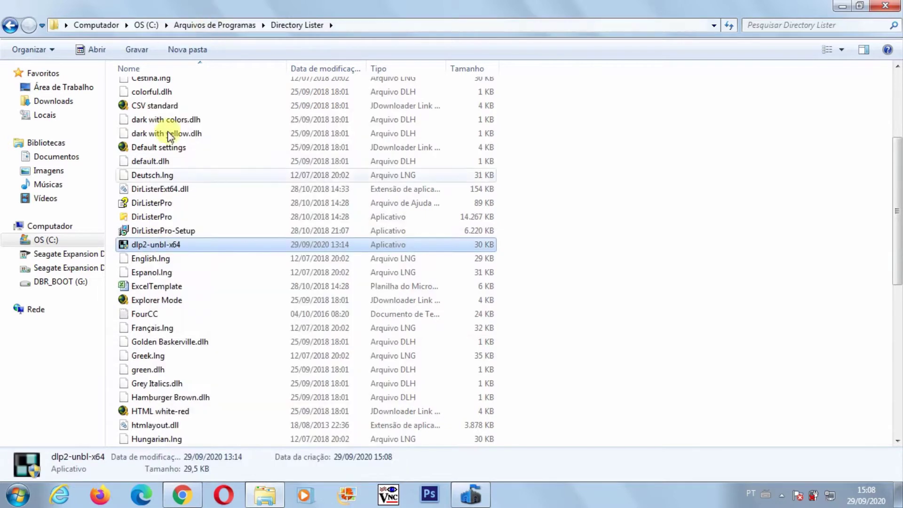
pyautogui.rightClick(140, 246)
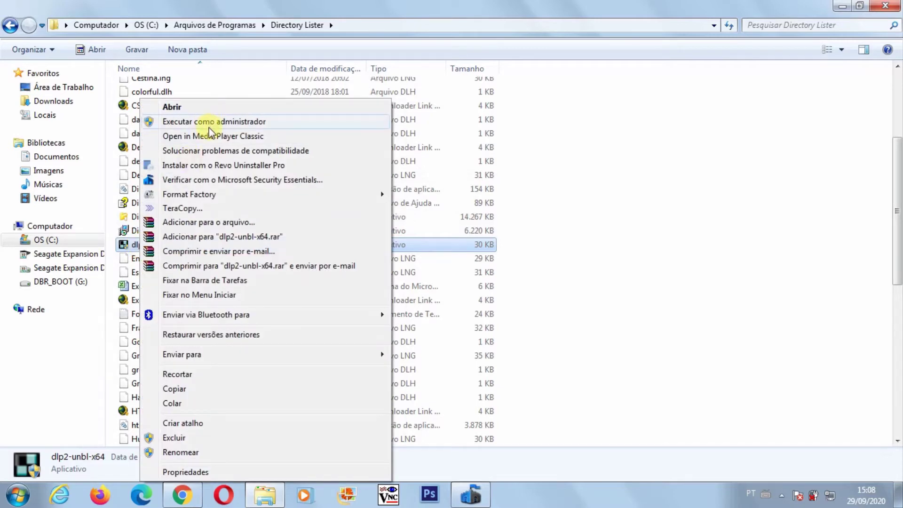
pyautogui.click(203, 123)
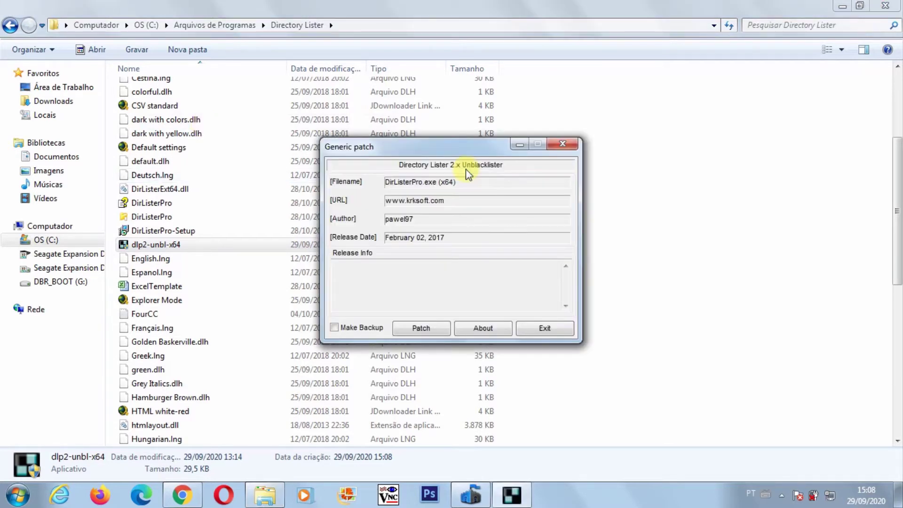
pyautogui.click(430, 330)
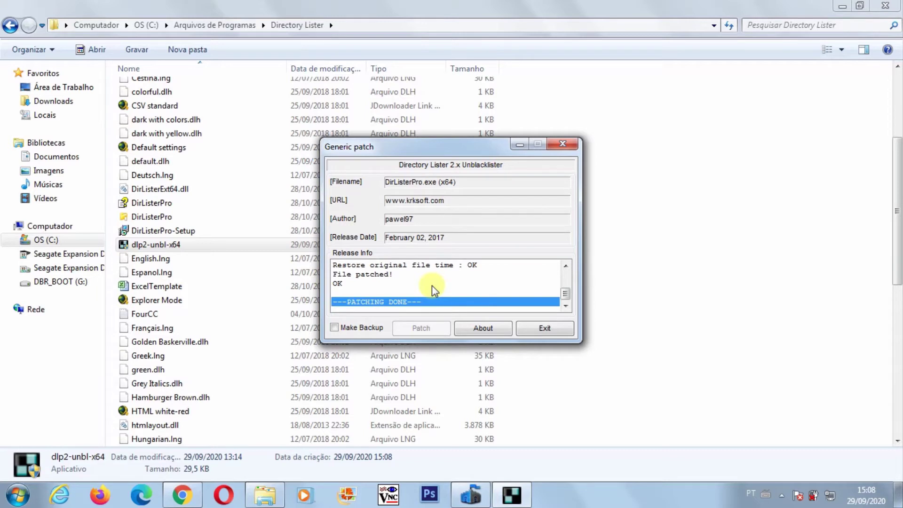
pyautogui.click(545, 332)
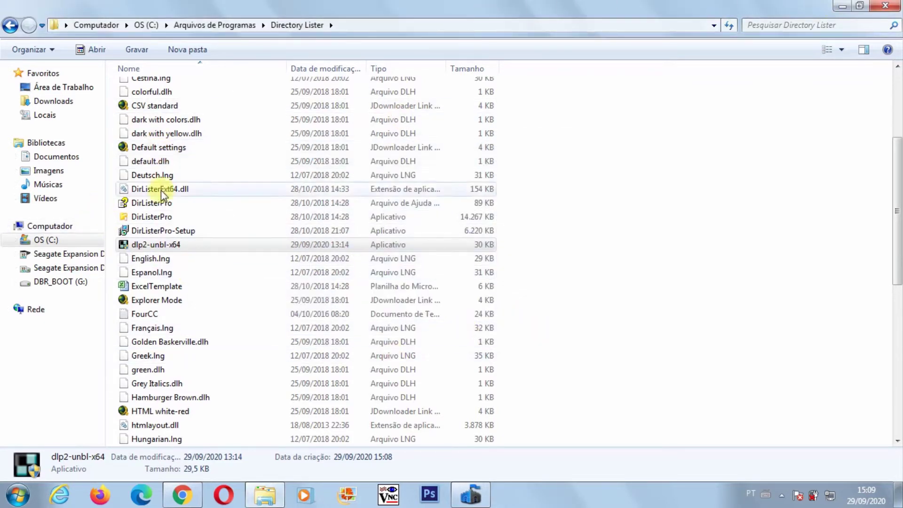
# Sort the folder by type and set the DirListerPro application to run as administrator for all users.
pyautogui.click(388, 70)
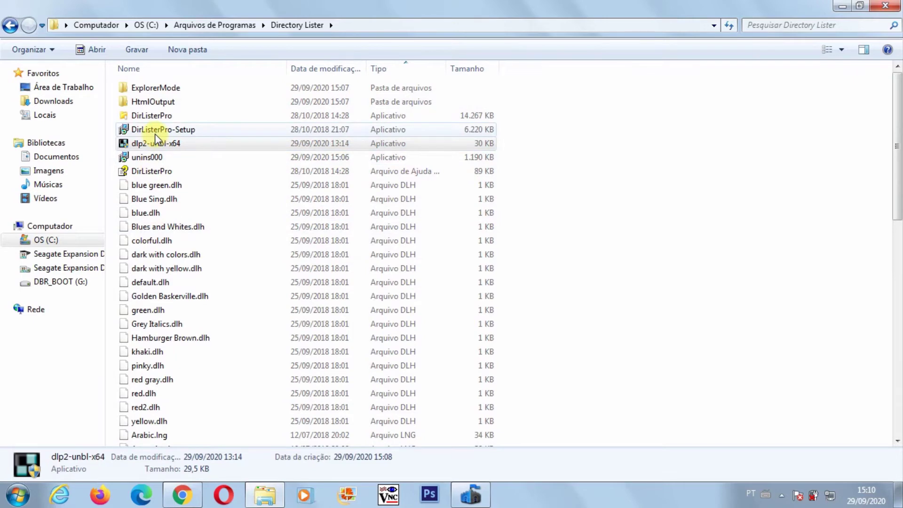
pyautogui.click(149, 118)
pyautogui.rightClick(149, 120)
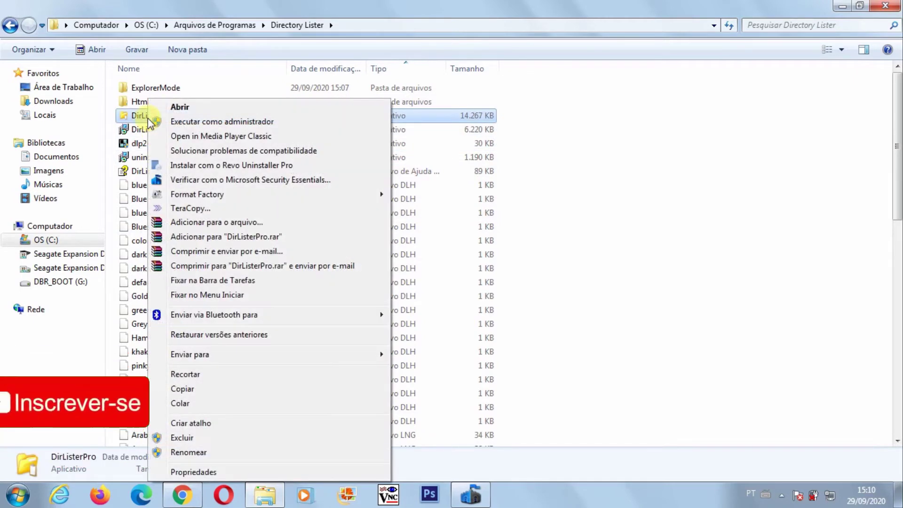
pyautogui.click(196, 473)
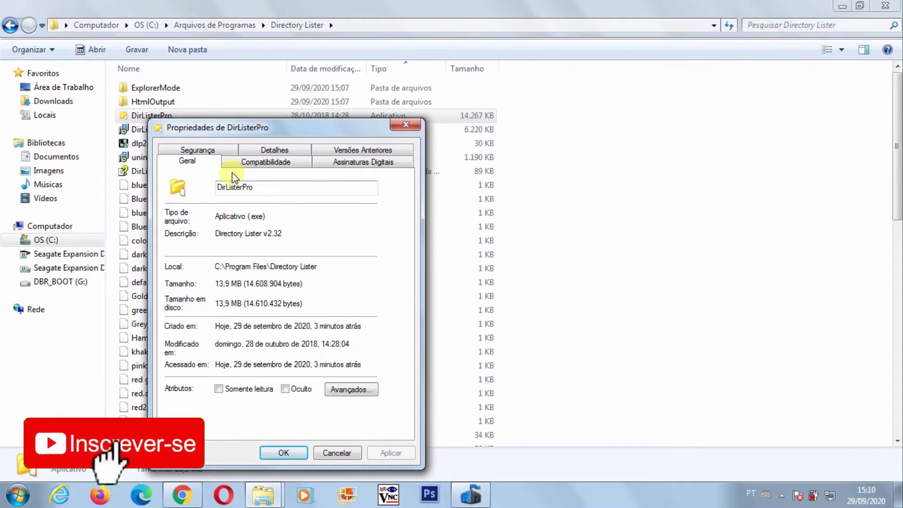
pyautogui.click(240, 163)
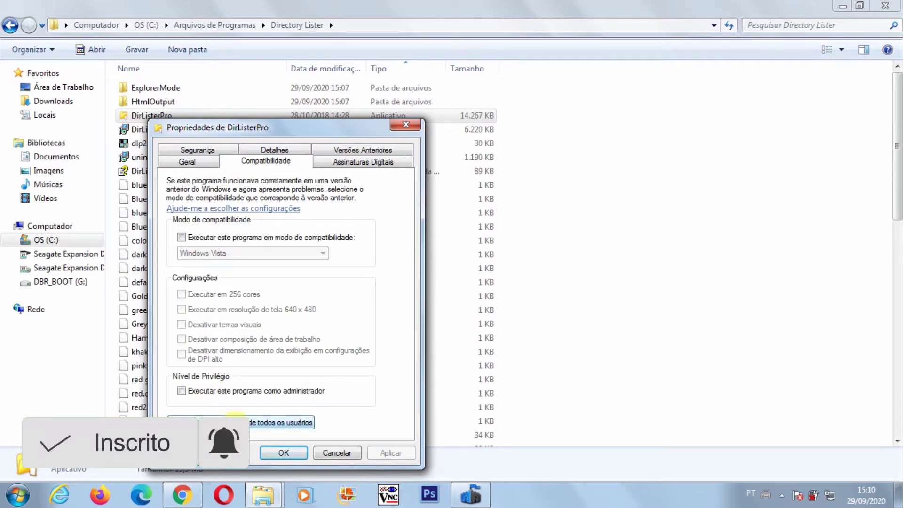
pyautogui.click(235, 421)
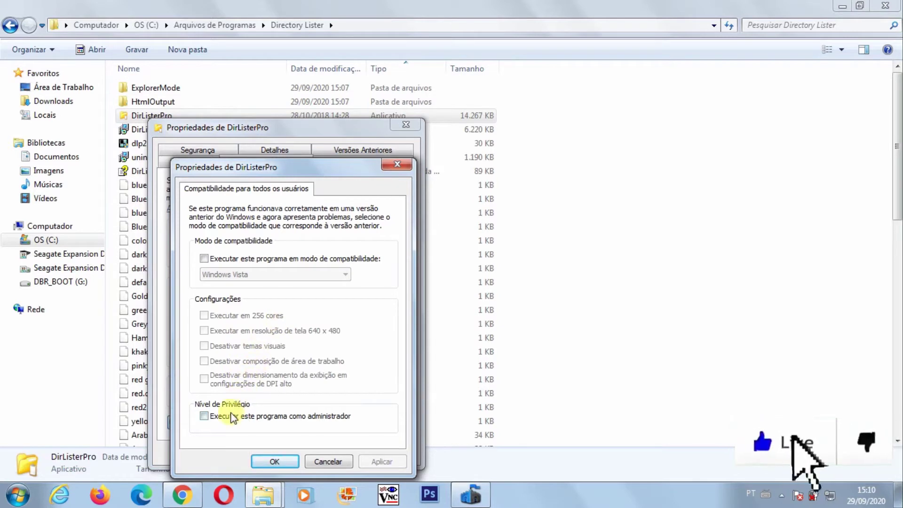
pyautogui.click(205, 416)
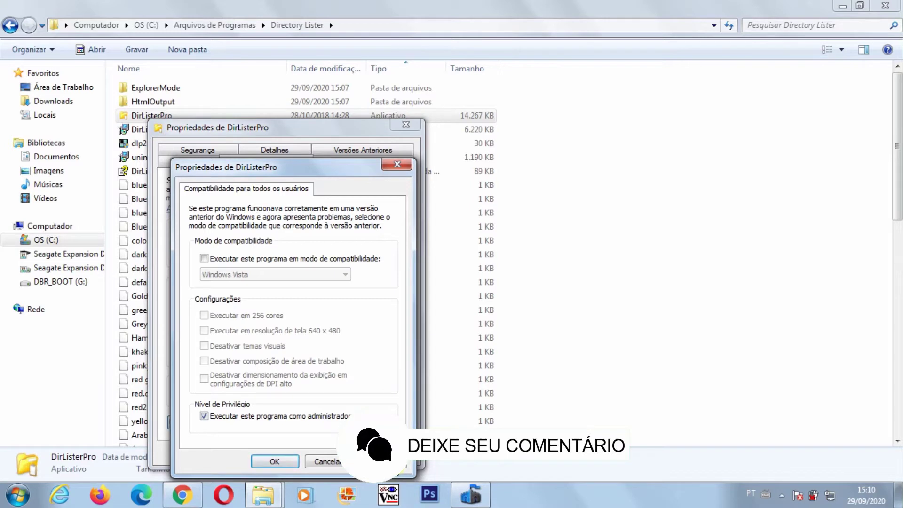
pyautogui.click(273, 462)
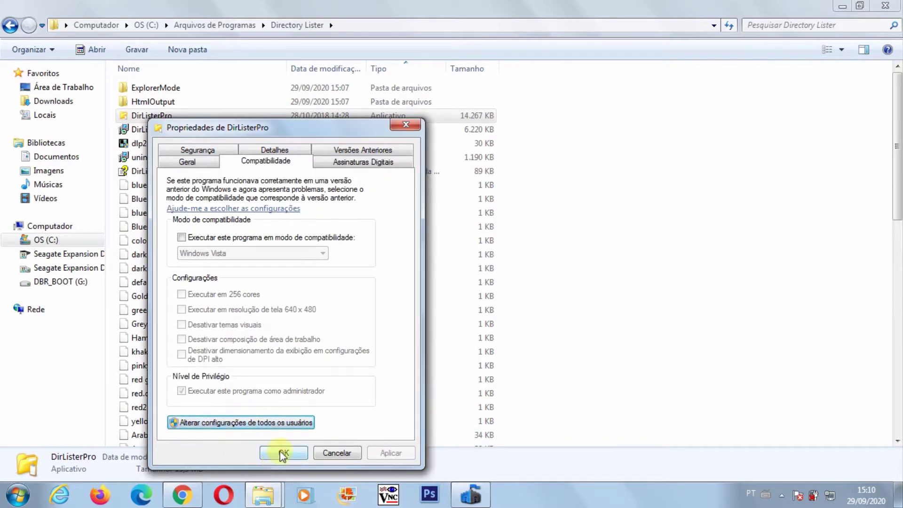
pyautogui.click(284, 453)
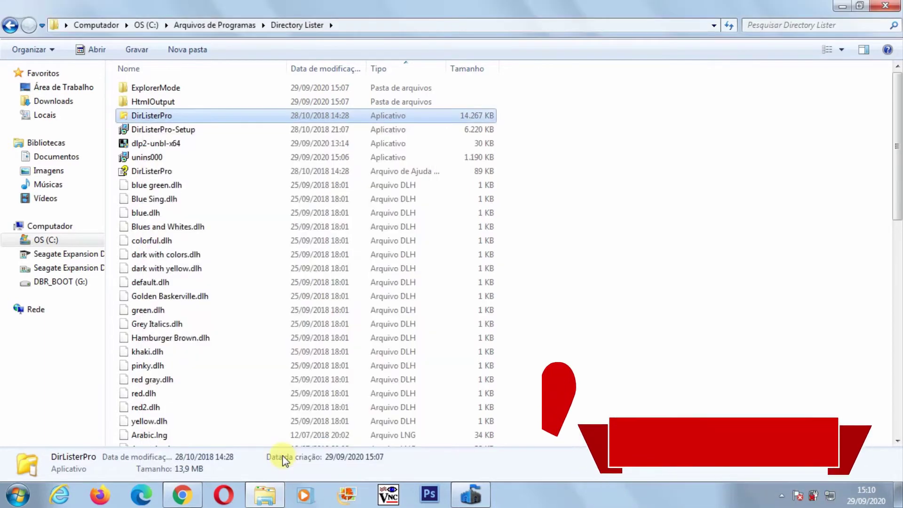
# Create a desktop shortcut to the DirListerPro application and minimize the folder window.
pyautogui.rightClick(150, 115)
pyautogui.moveTo(188, 355)
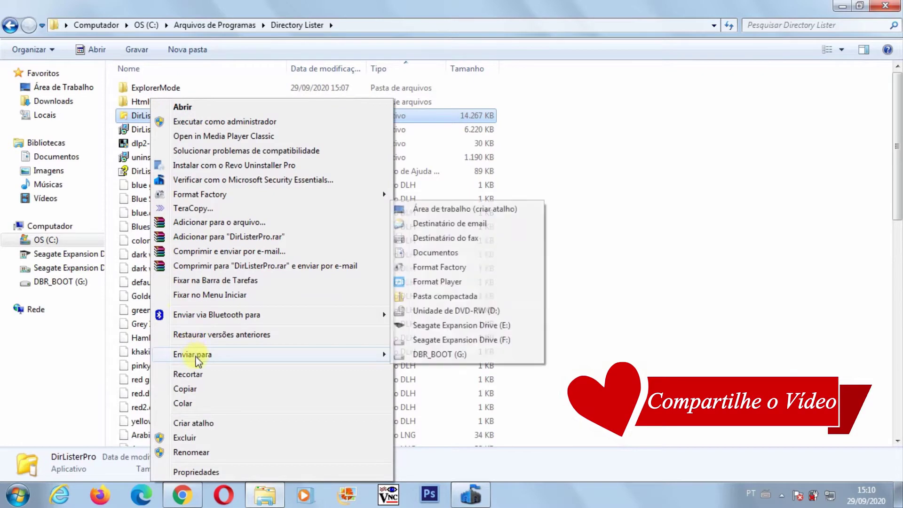
pyautogui.click(433, 210)
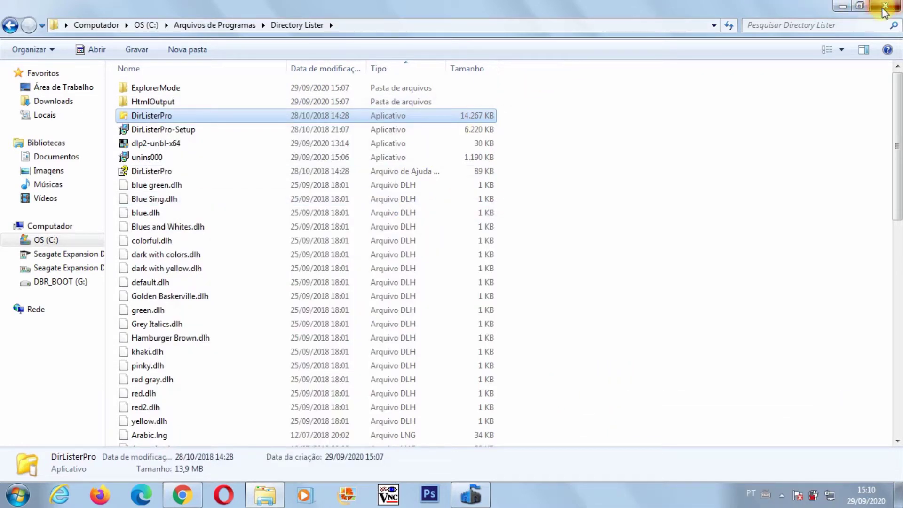
pyautogui.click(842, 6)
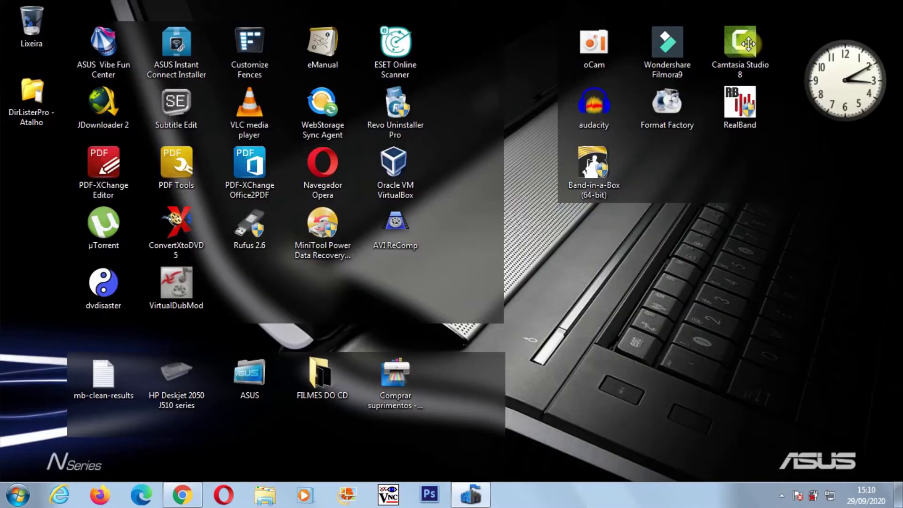
# Rename the new desktop shortcut to DirListerPro and move it into the Programas icon group beside VirtualDubMod.
pyautogui.rightClick(29, 115)
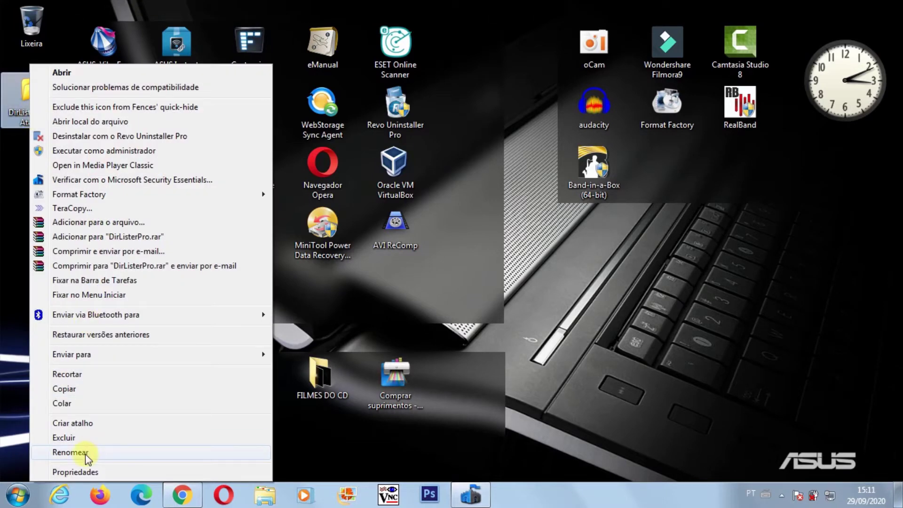
pyautogui.click(24, 454)
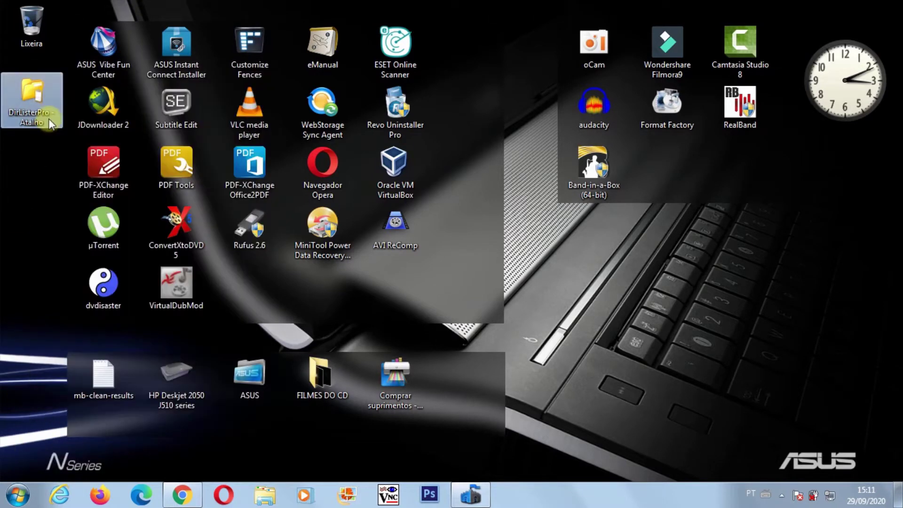
pyautogui.rightClick(28, 90)
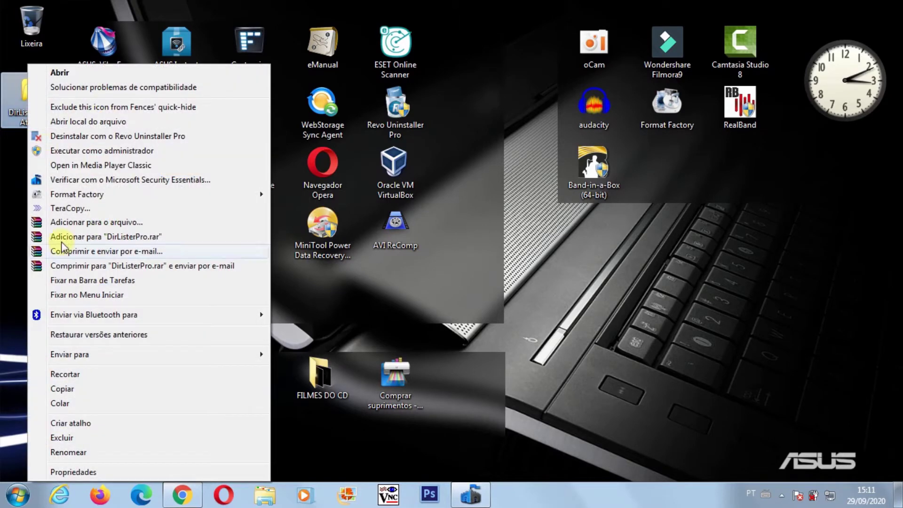
pyautogui.click(67, 452)
pyautogui.click(50, 124)
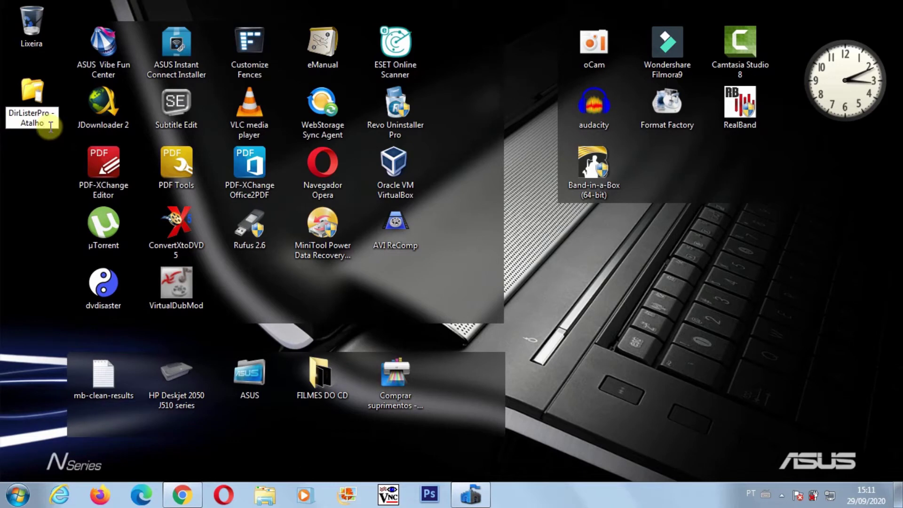
pyautogui.press('BackSpace')
pyautogui.press('BackSpace')
pyautogui.press('BackSpace')
pyautogui.press('BackSpace')
pyautogui.press('BackSpace')
pyautogui.press('BackSpace')
pyautogui.press('BackSpace')
pyautogui.press('BackSpace')
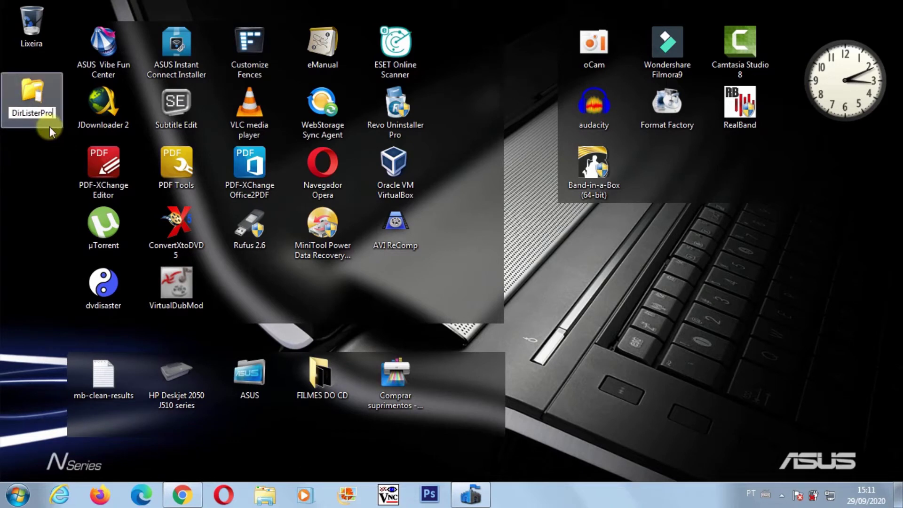
pyautogui.press('Return')
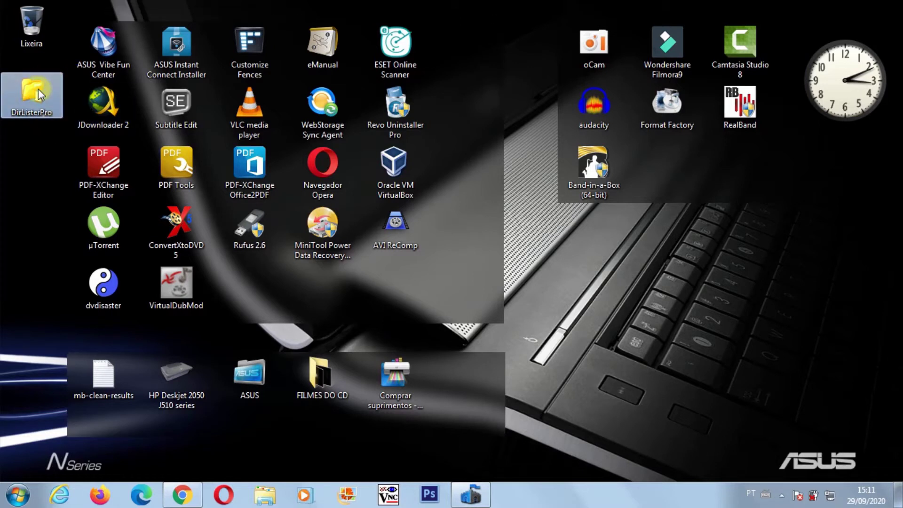
pyautogui.moveTo(33, 97); pyautogui.dragTo(243, 280)
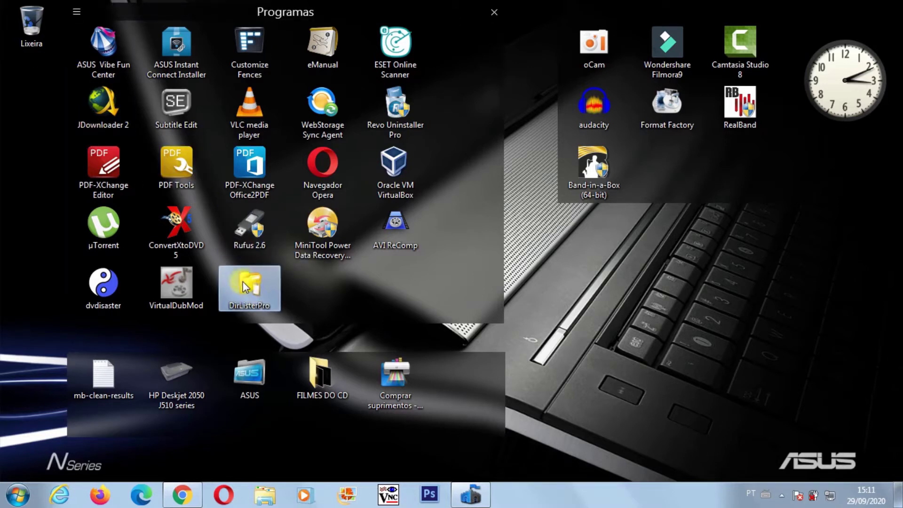
# Open the Directory Lister Pro 2.32 Enterprise Edition folder in Downloads.
pyautogui.click(266, 494)
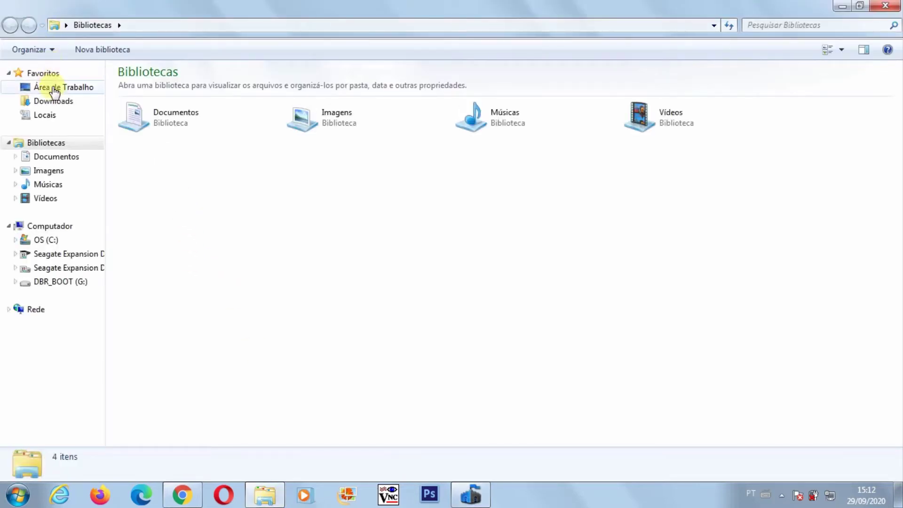
pyautogui.click(60, 102)
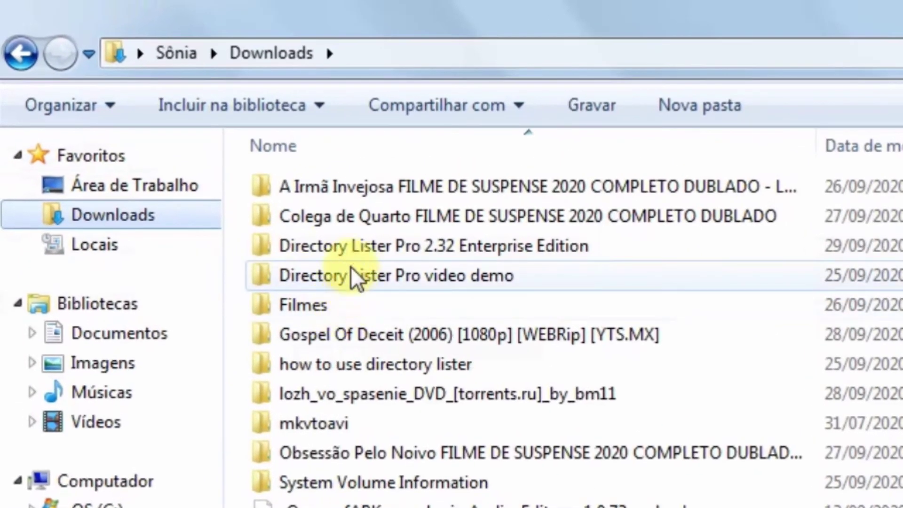
pyautogui.doubleClick(349, 252)
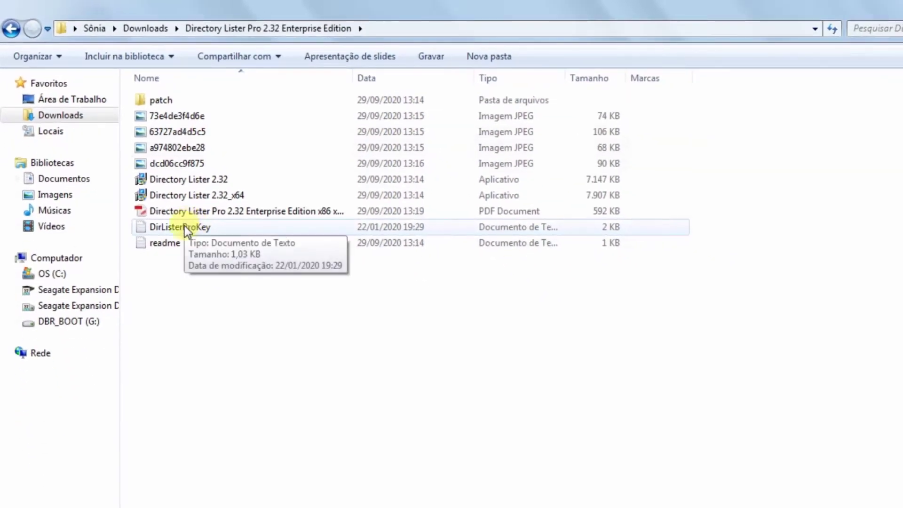
# Copy the DirListerProKey text file into the Directory Lister folder in Arquivos de Programas on C:, granting administrator permission.
pyautogui.rightClick(184, 230)
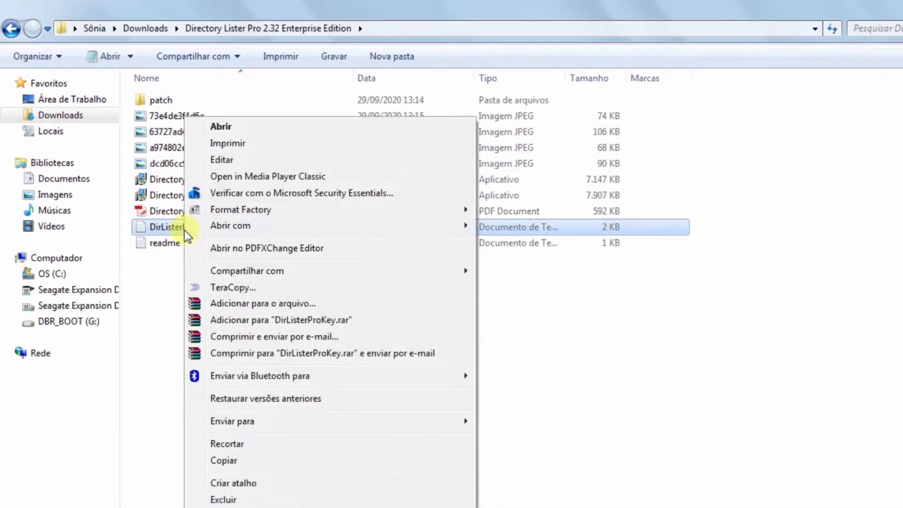
pyautogui.click(224, 462)
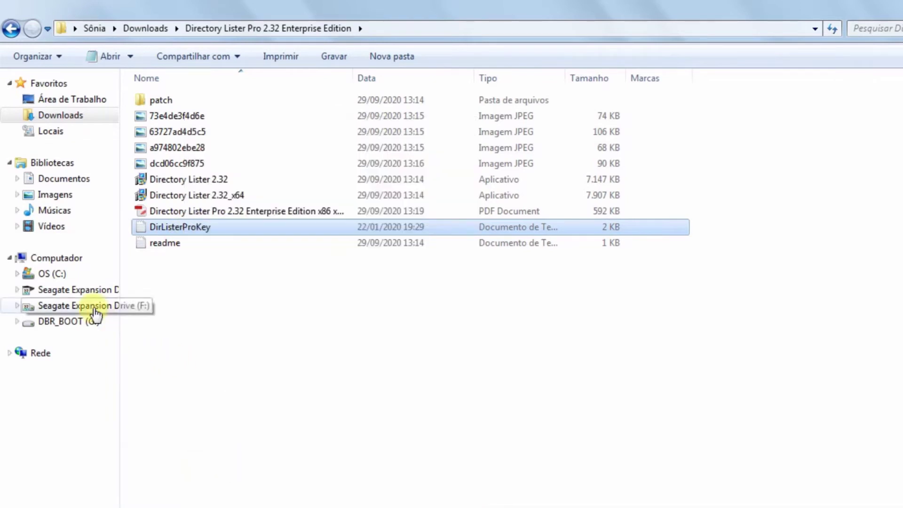
pyautogui.click(54, 277)
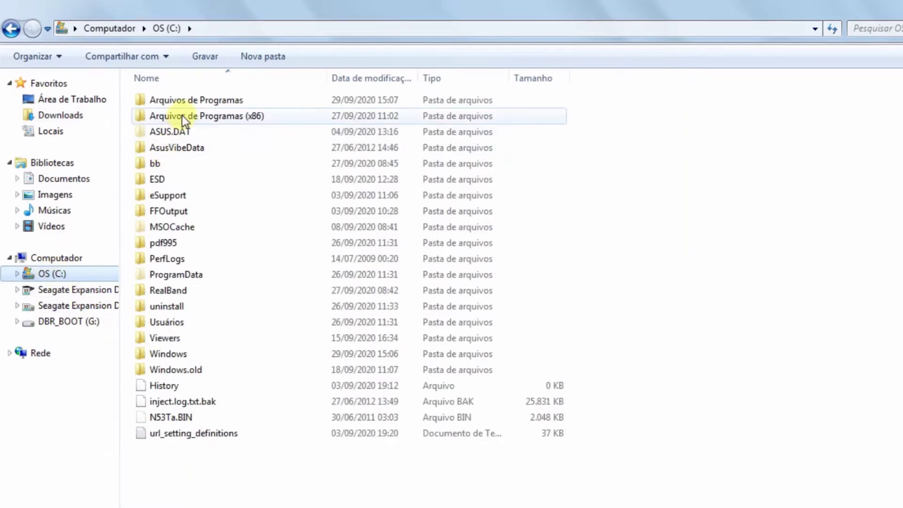
pyautogui.click(185, 103)
pyautogui.doubleClick(184, 103)
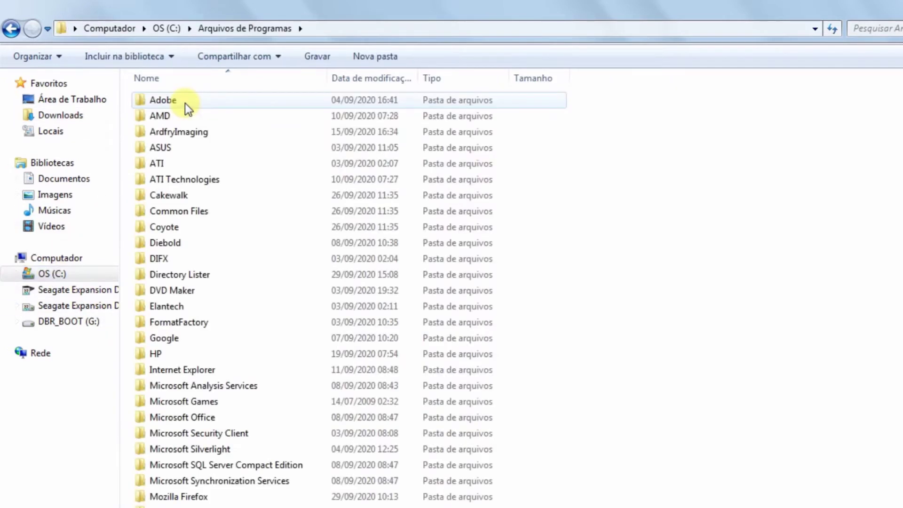
pyautogui.click(182, 274)
pyautogui.rightClick(180, 281)
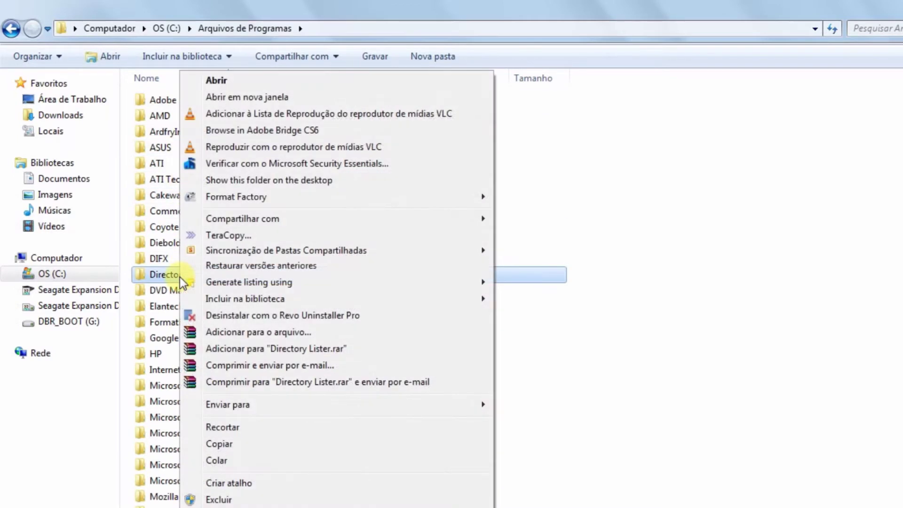
pyautogui.click(221, 457)
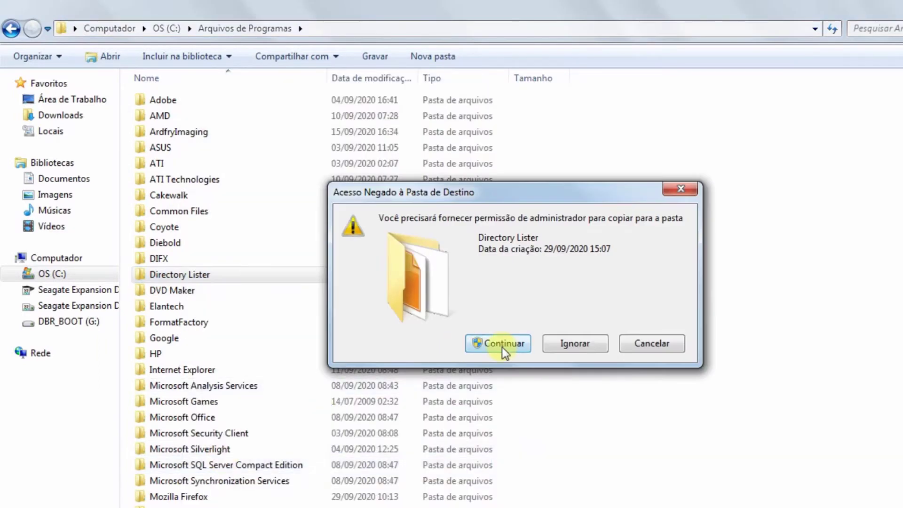
pyautogui.click(473, 400)
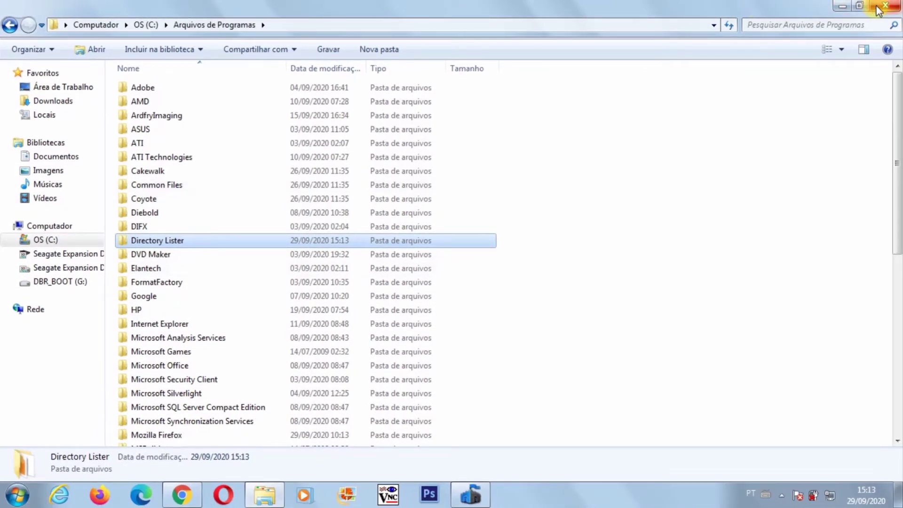
# Minimize the folder window, launch DirListerPro from the desktop and check the registration details in its About window.
pyautogui.click(843, 7)
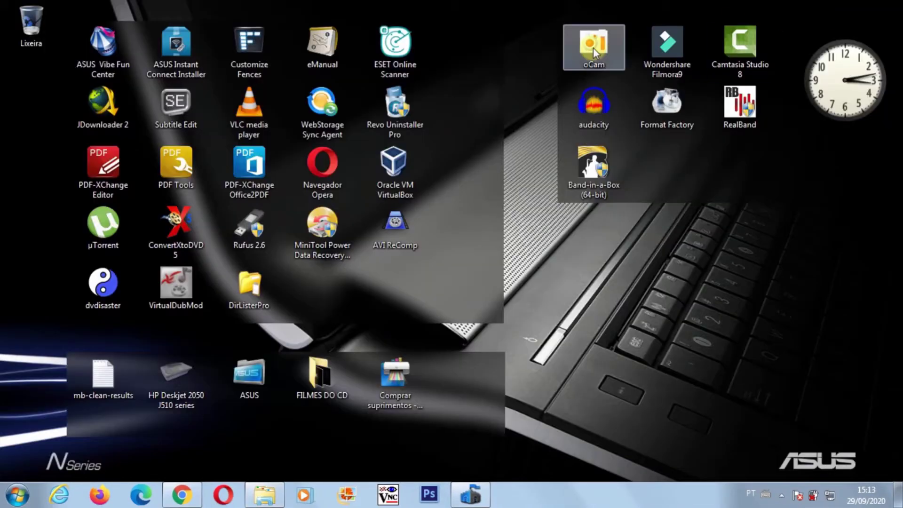
pyautogui.click(254, 288)
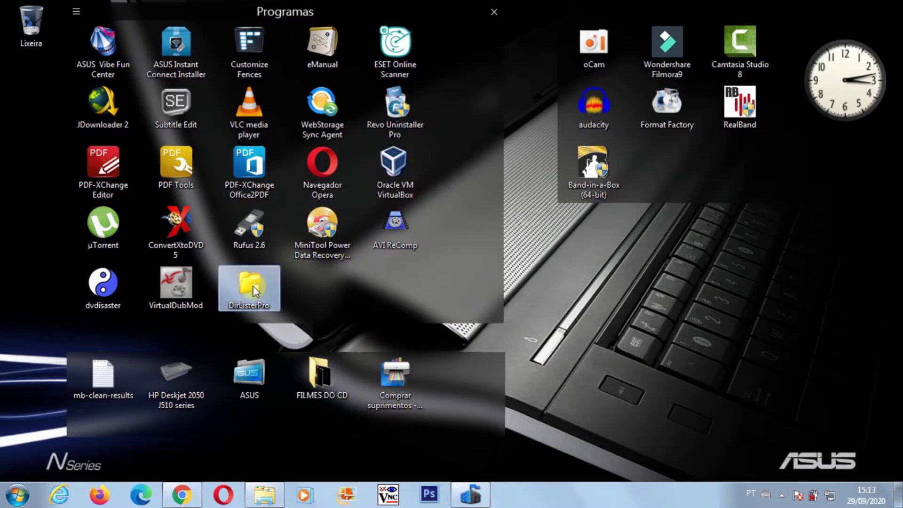
pyautogui.doubleClick(254, 288)
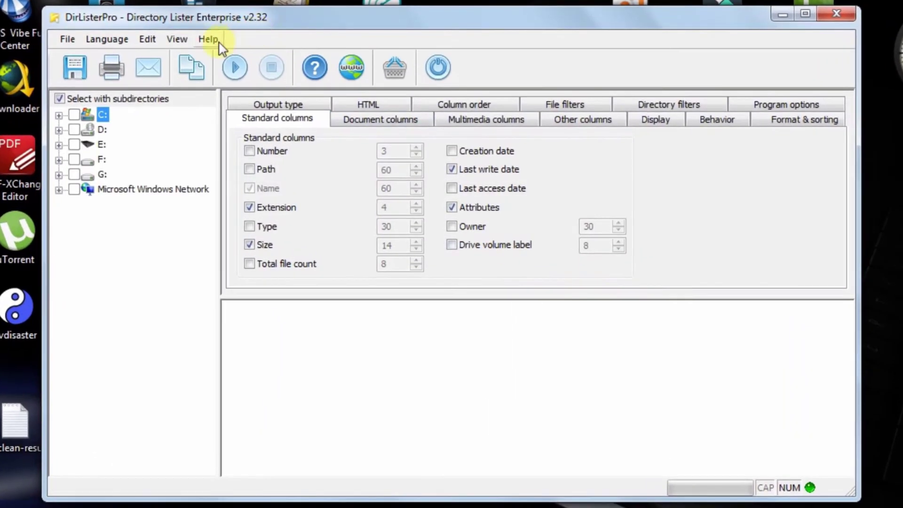
pyautogui.click(210, 39)
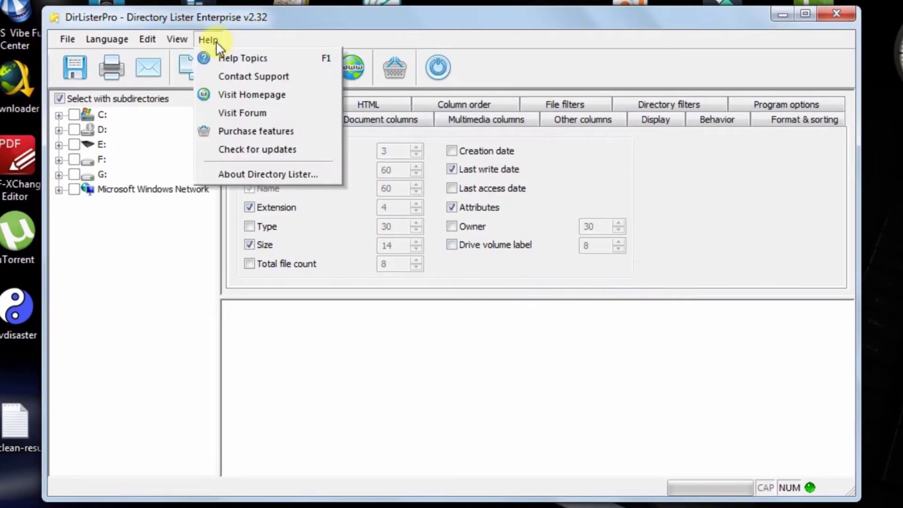
pyautogui.click(245, 171)
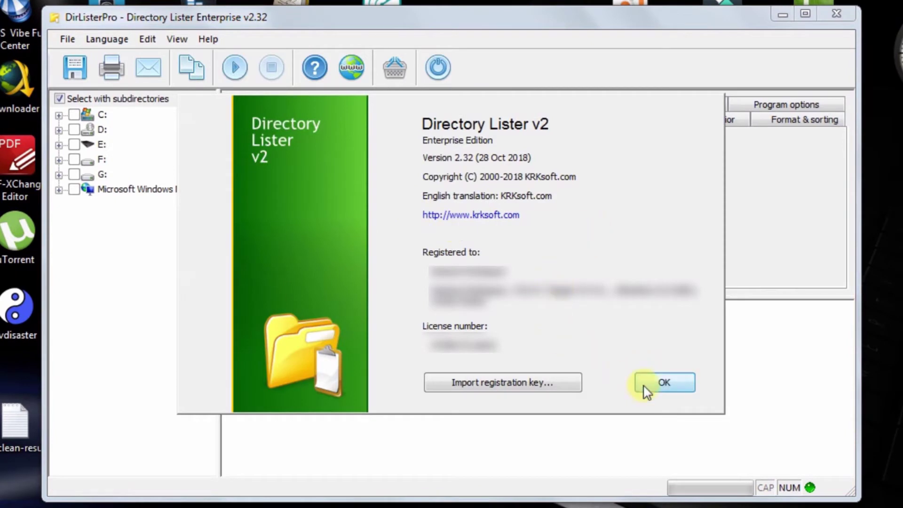
pyautogui.click(663, 383)
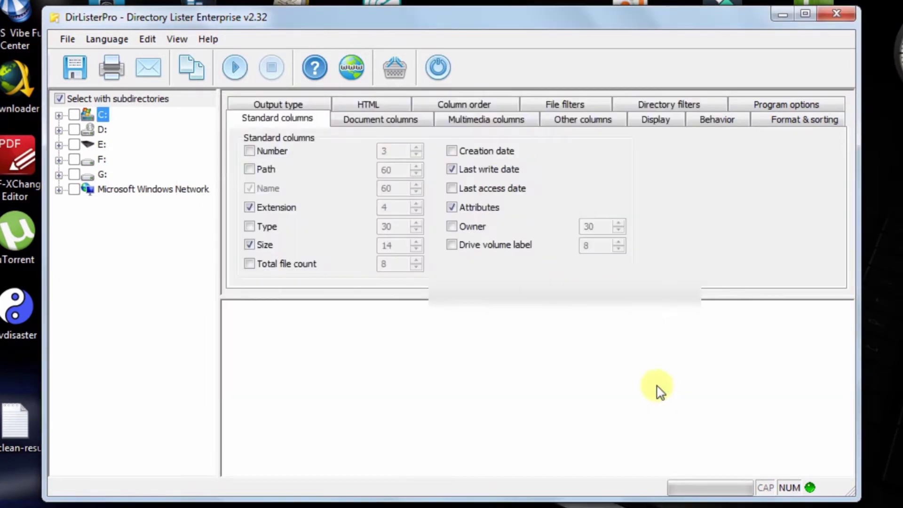
# Switch the interface language to Portuguese (Brasil) and check the translated About window.
pyautogui.click(107, 40)
pyautogui.click(168, 376)
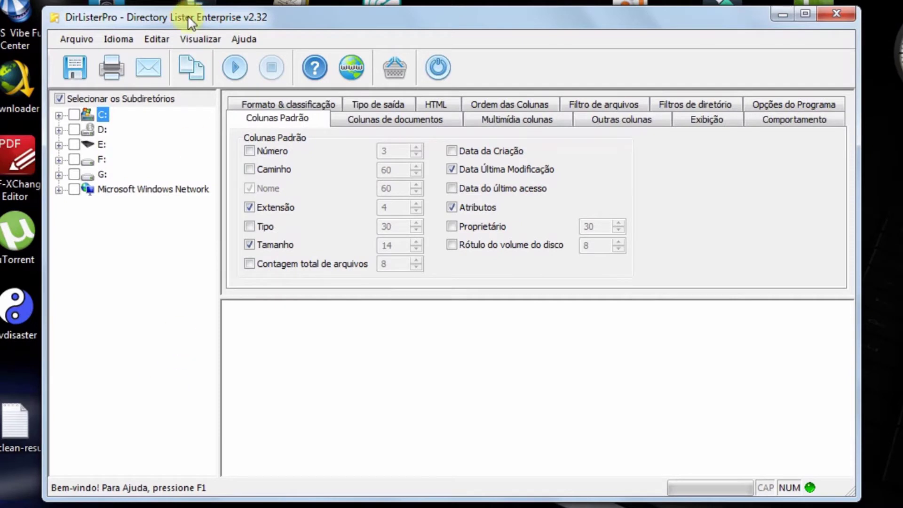
pyautogui.click(244, 39)
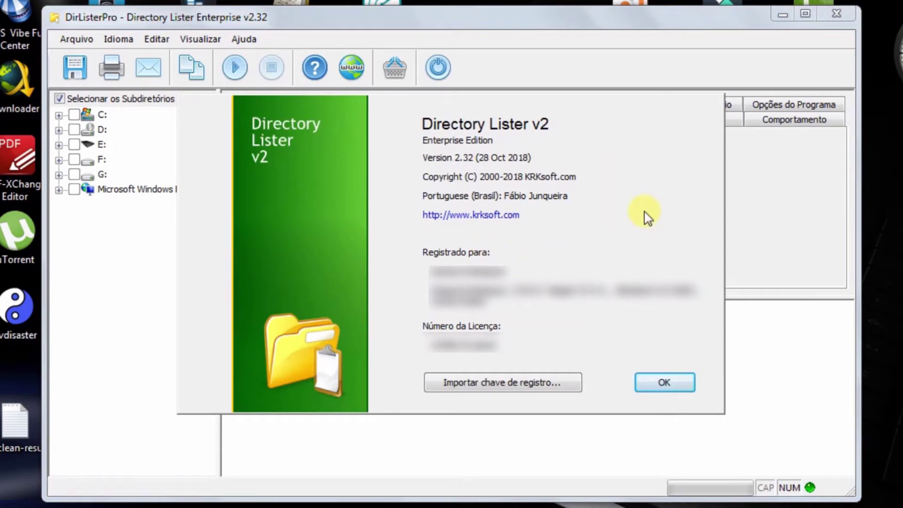
pyautogui.click(671, 383)
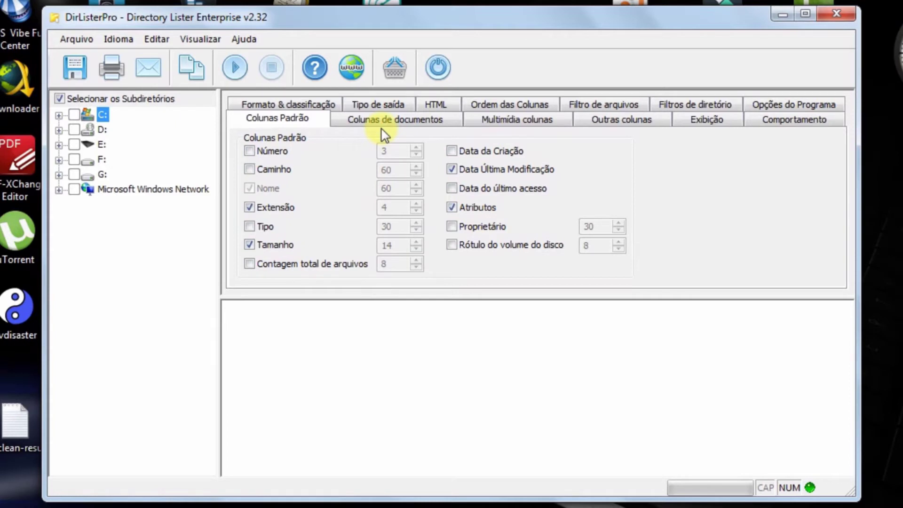
# Select the Filmes folder on drive E: with its subdirectories and include the Tipo column in the listing.
pyautogui.click(58, 145)
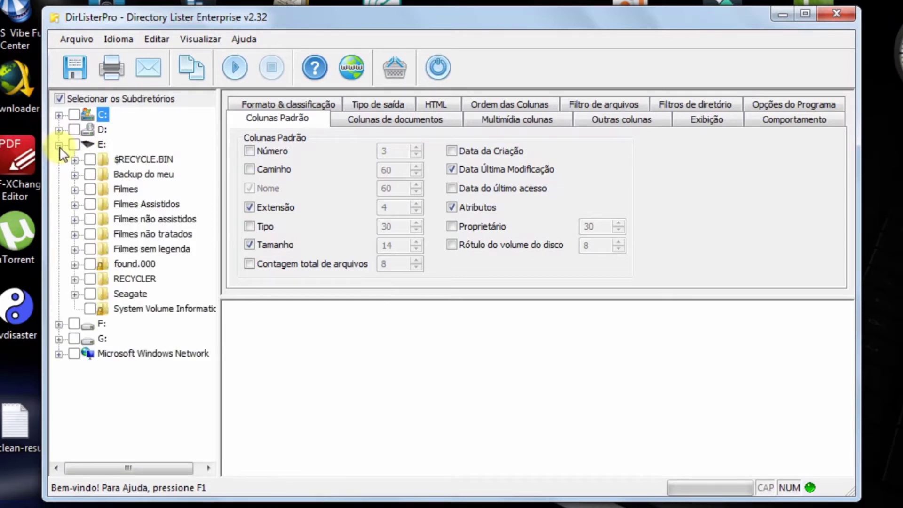
pyautogui.click(74, 190)
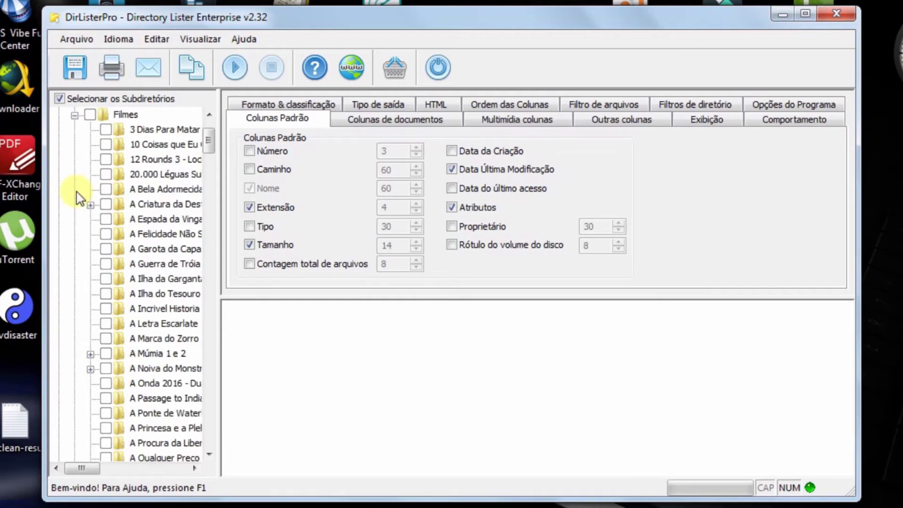
pyautogui.click(90, 115)
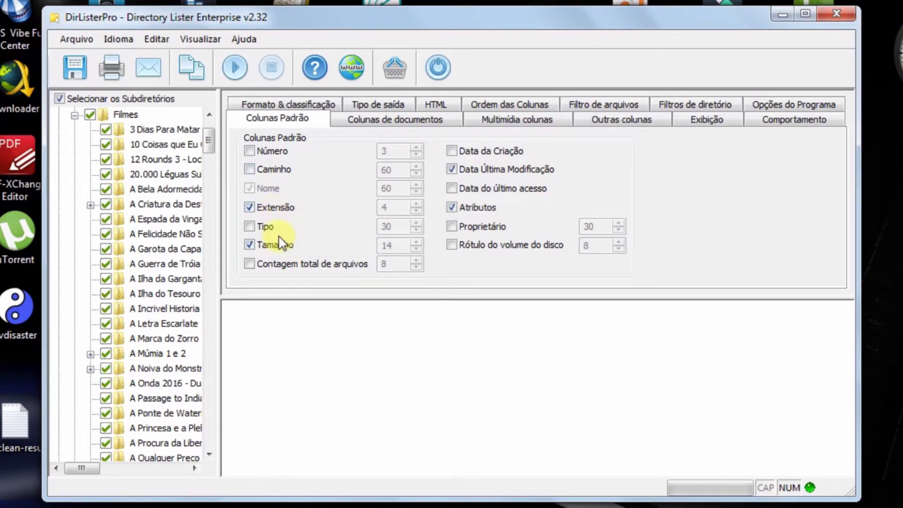
pyautogui.click(250, 228)
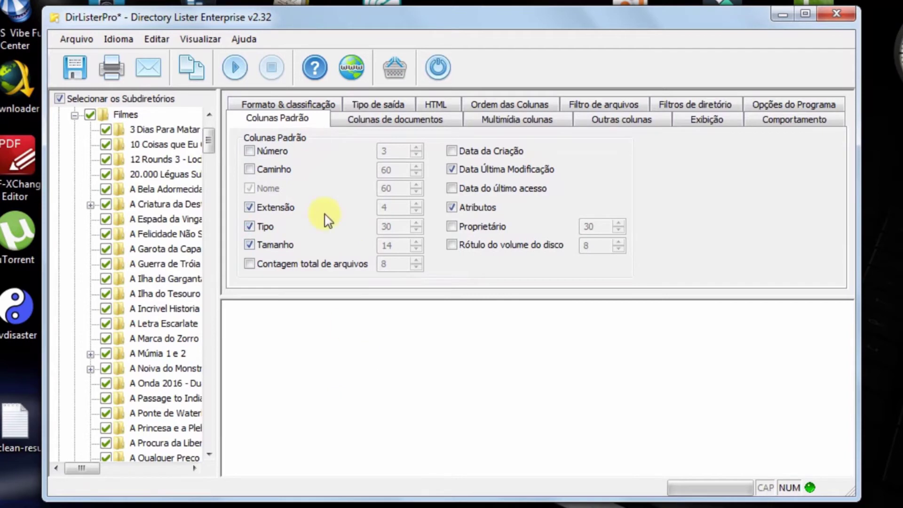
pyautogui.rightClick(0, 124)
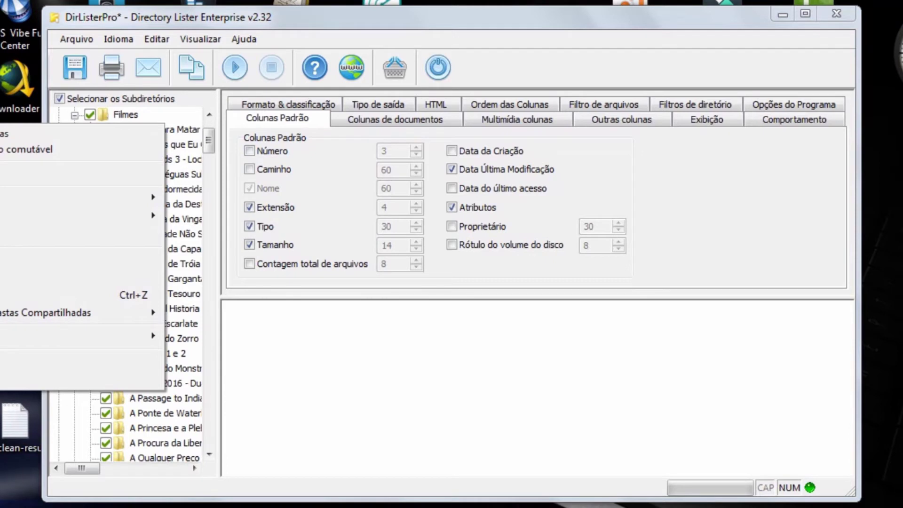
# Set the output type to Arquivo de Texto, generate the Filmes listing and look through it.
pyautogui.click(349, 108)
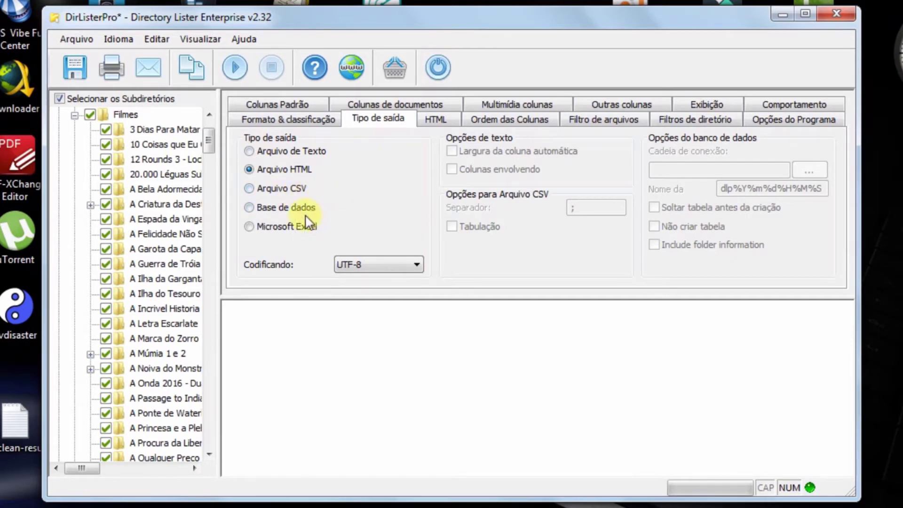
pyautogui.click(248, 151)
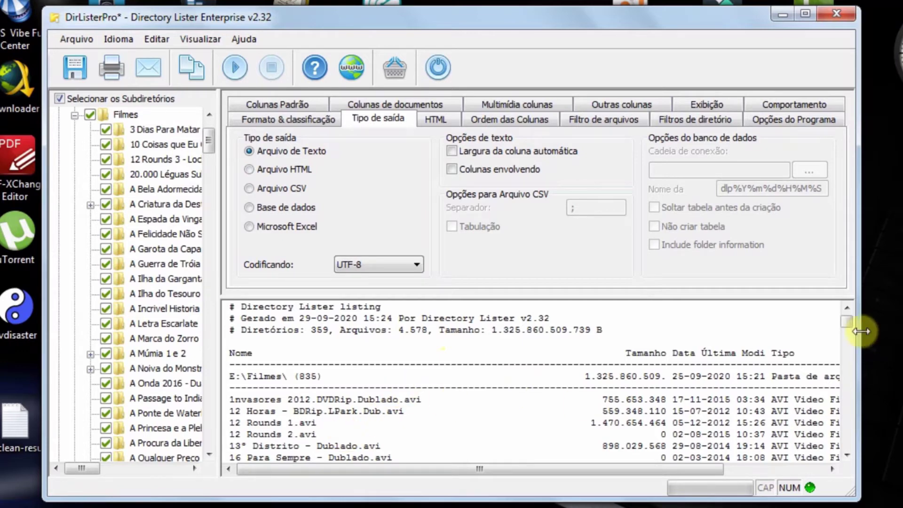
pyautogui.moveTo(847, 323); pyautogui.dragTo(847, 344)
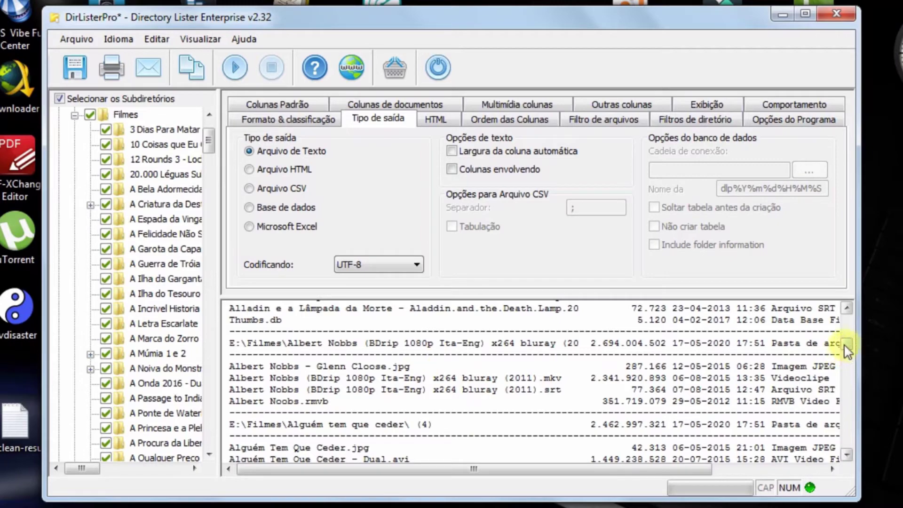
pyautogui.moveTo(847, 345); pyautogui.dragTo(858, 318)
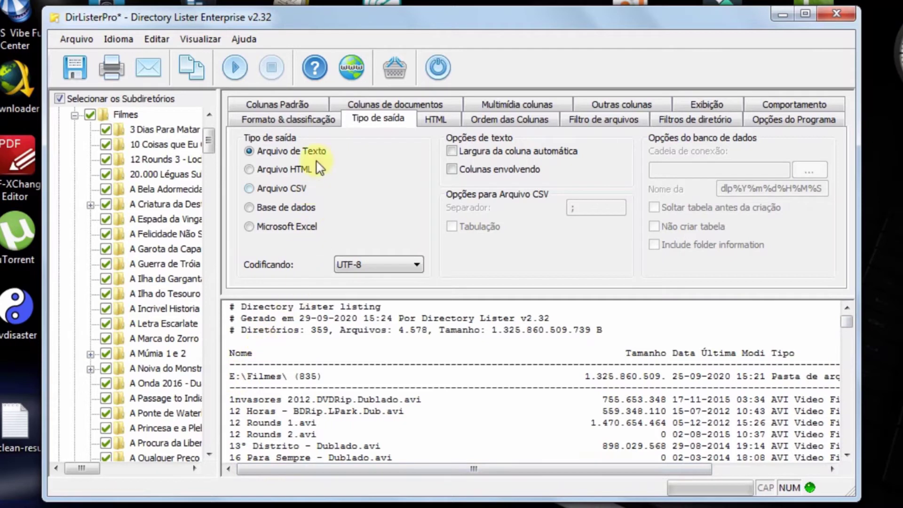
# Set the output type to Arquivo HTML, generate the Filmes listing again and look through its folder entries.
pyautogui.click(250, 170)
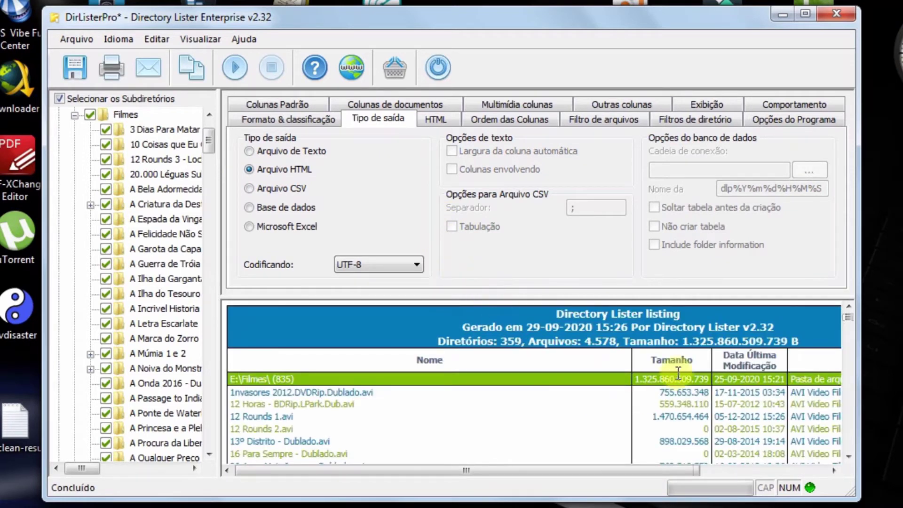
pyautogui.moveTo(847, 317); pyautogui.dragTo(838, 315)
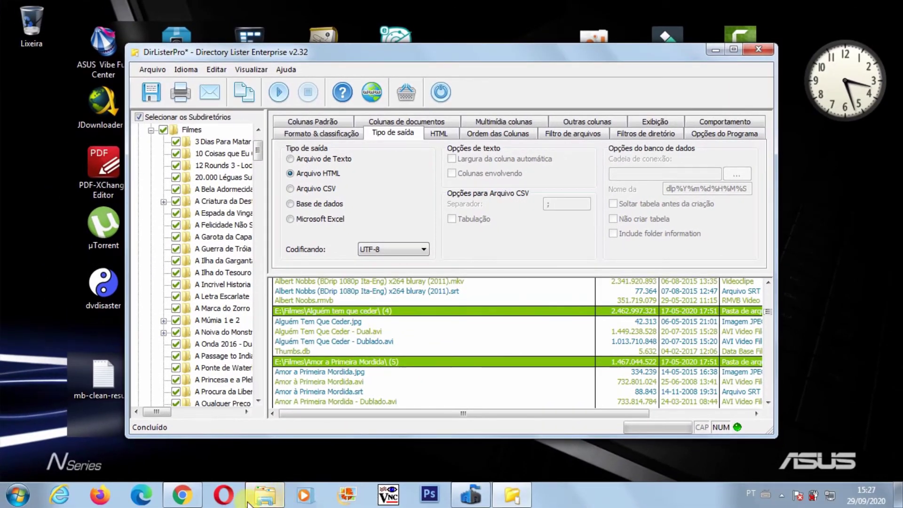
# View the Filmes folder on Seagate Expansion Drive (E:) in Windows Explorer to compare it with the listing, and return to DirListerPro.
pyautogui.click(265, 497)
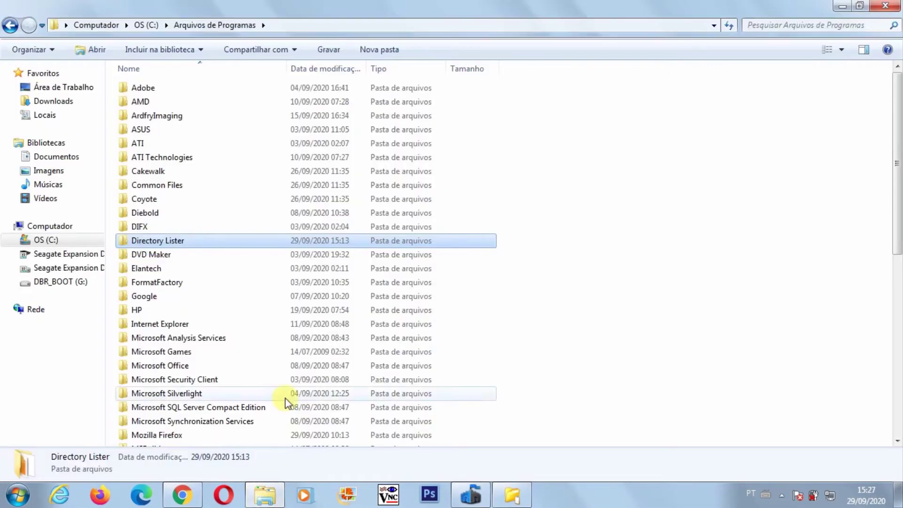
pyautogui.click(57, 254)
pyautogui.click(132, 106)
pyautogui.doubleClick(132, 107)
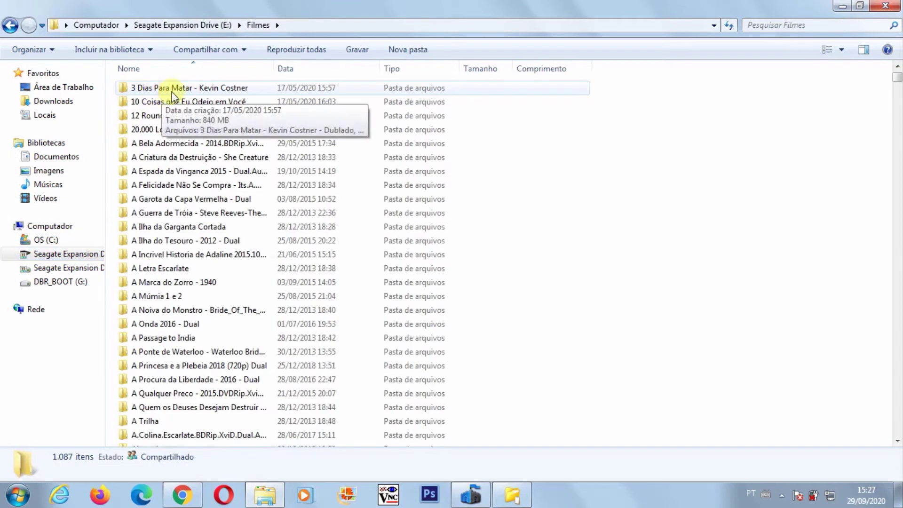
pyautogui.click(841, 8)
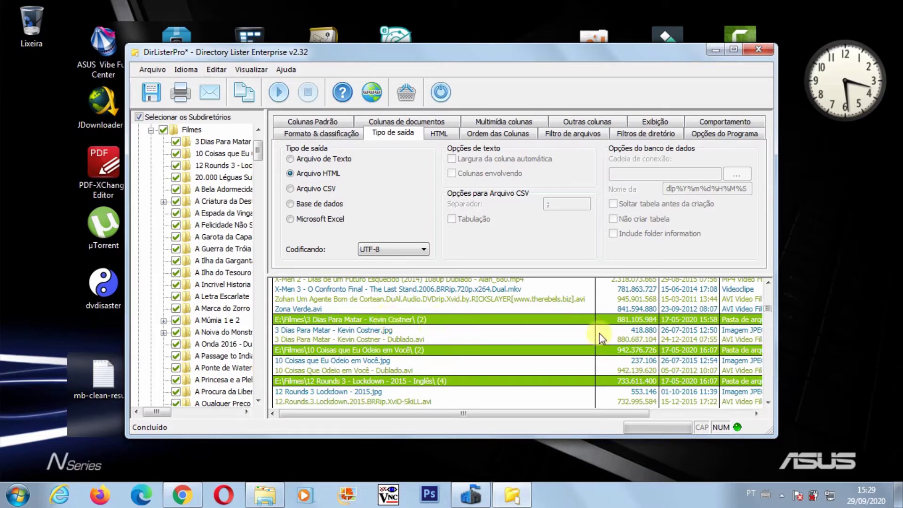
# Check the files inside the 3 Dias Para Matar - Kevin Costner folder in Explorer against the listing, and return to DirListerPro.
pyautogui.click(277, 495)
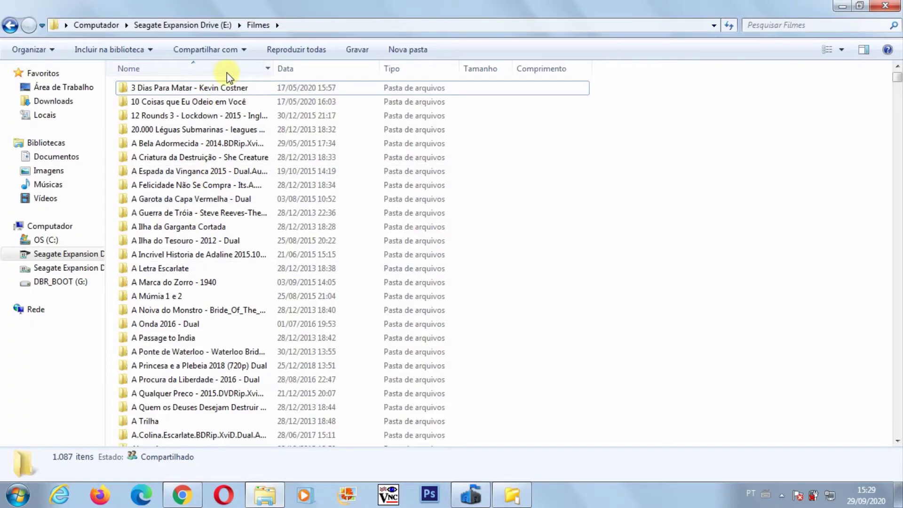
pyautogui.moveTo(205, 96)
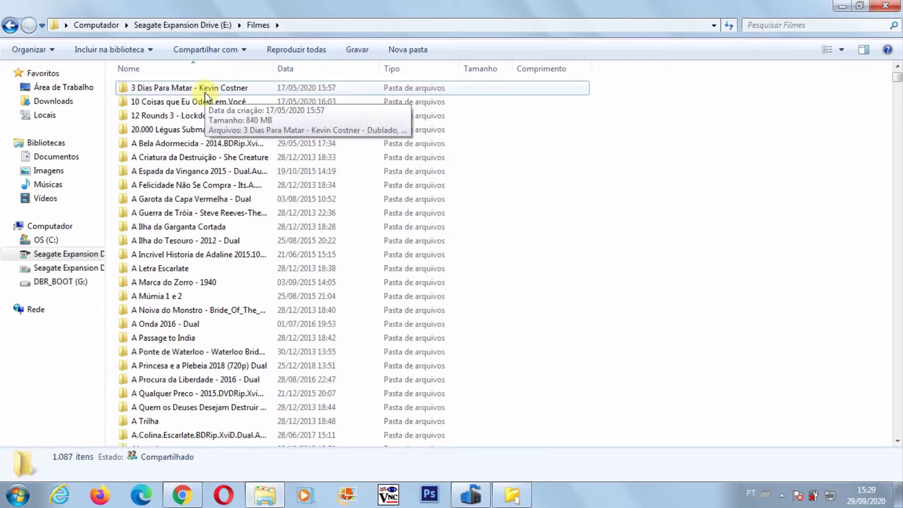
pyautogui.doubleClick(172, 88)
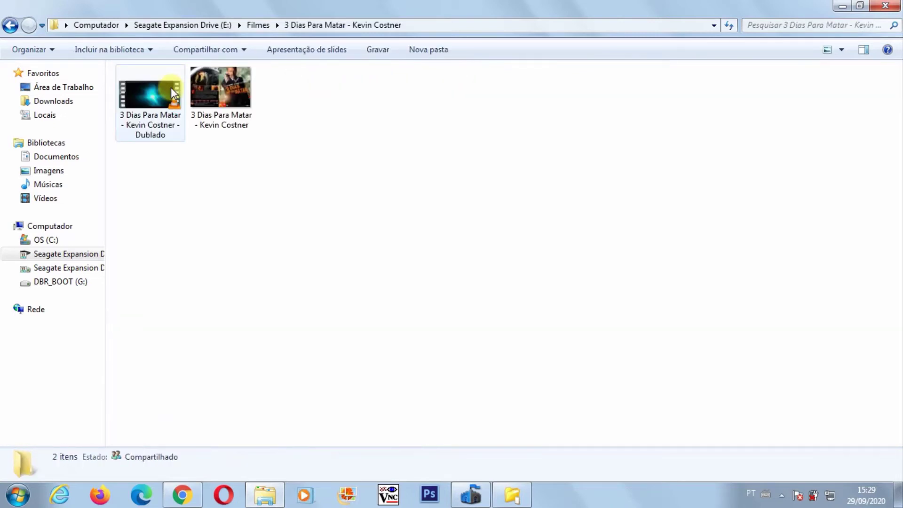
pyautogui.click(14, 27)
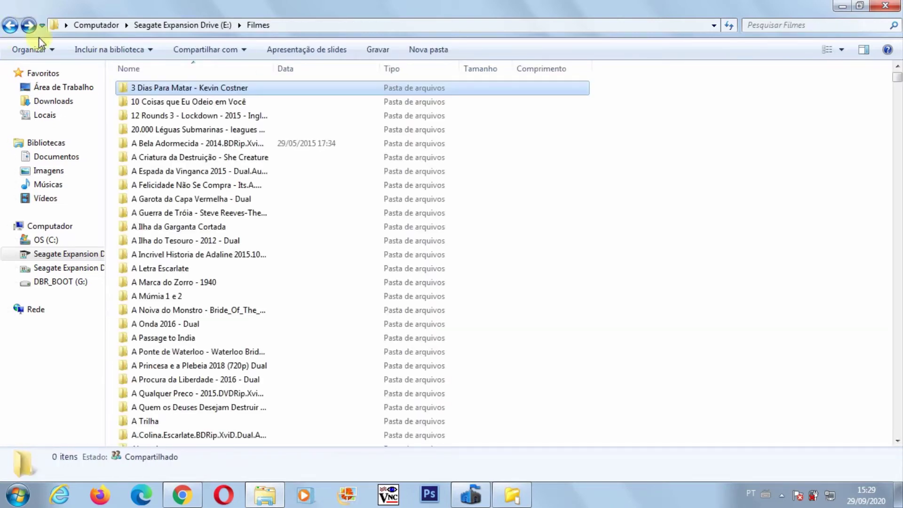
pyautogui.click(501, 500)
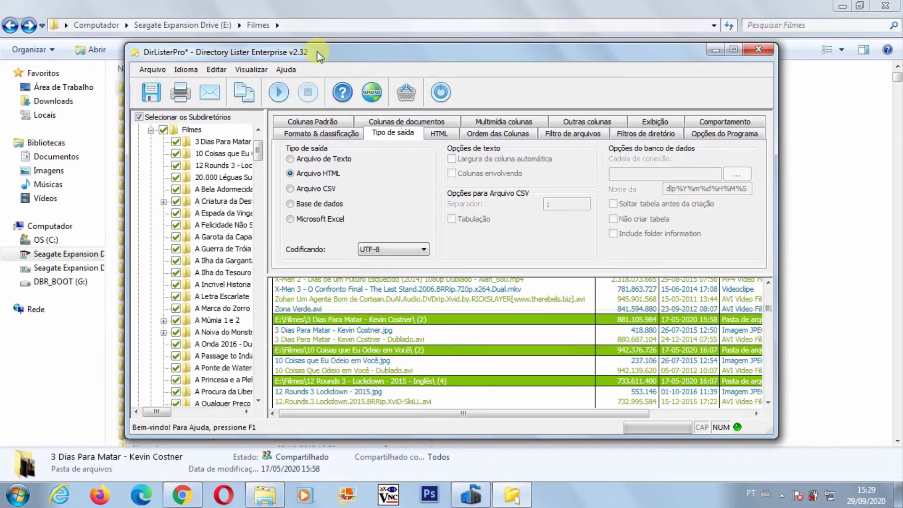
# Move the DirListerPro window aside and compare the HTML listing's subfolder entries with the Filmes folder in Explorer.
pyautogui.moveTo(317, 52)
pyautogui.mouseDown()
pyautogui.moveTo(450, 36)
pyautogui.moveTo(414, 41)
pyautogui.mouseUp()
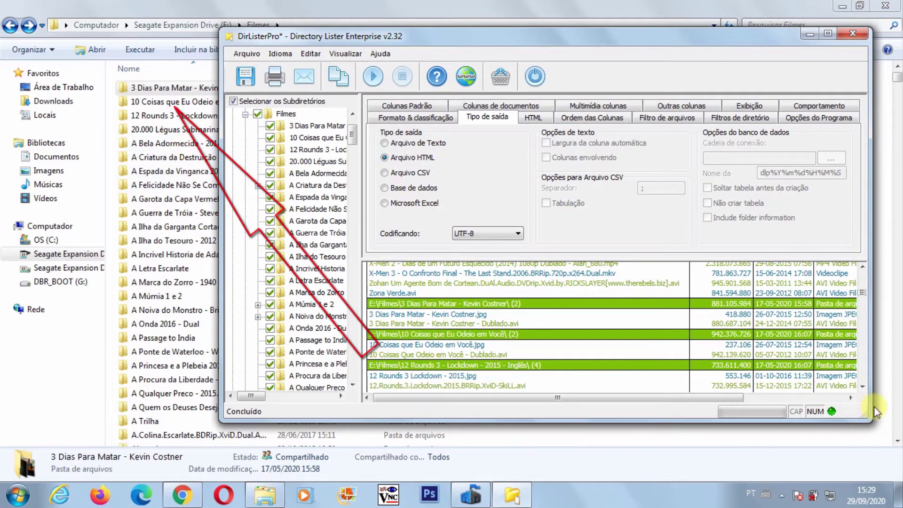
pyautogui.click(862, 387)
pyautogui.click(862, 389)
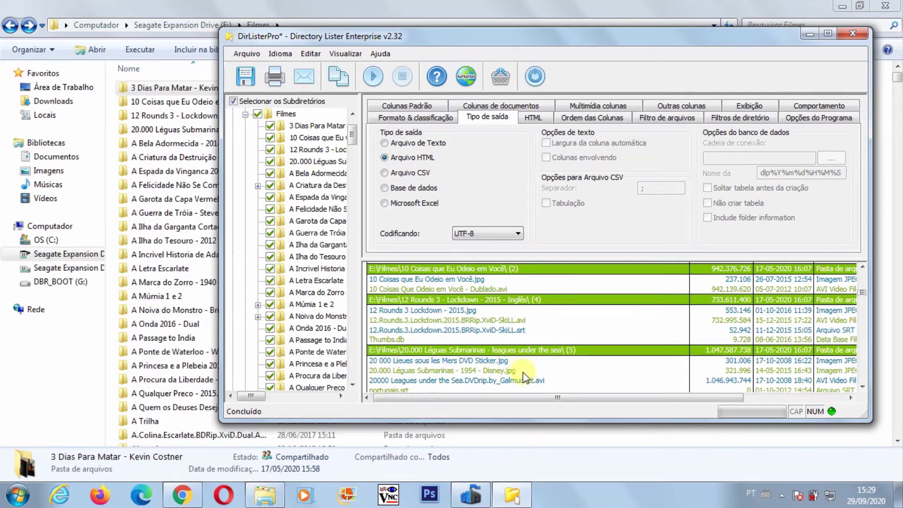
pyautogui.scroll(-3, 523, 368)
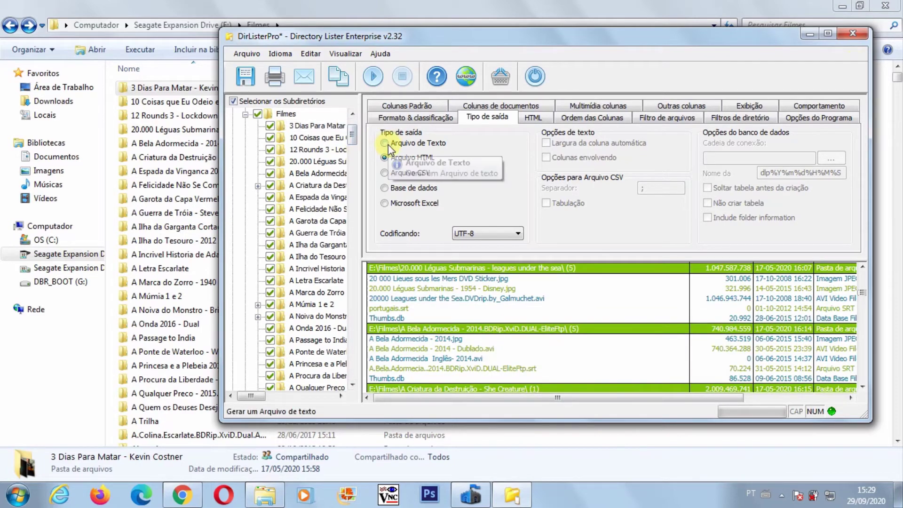
# Switch the output type to Arquivo de Texto and save the listing as text file Filmes in the user profile's Documentos folder.
pyautogui.click(388, 145)
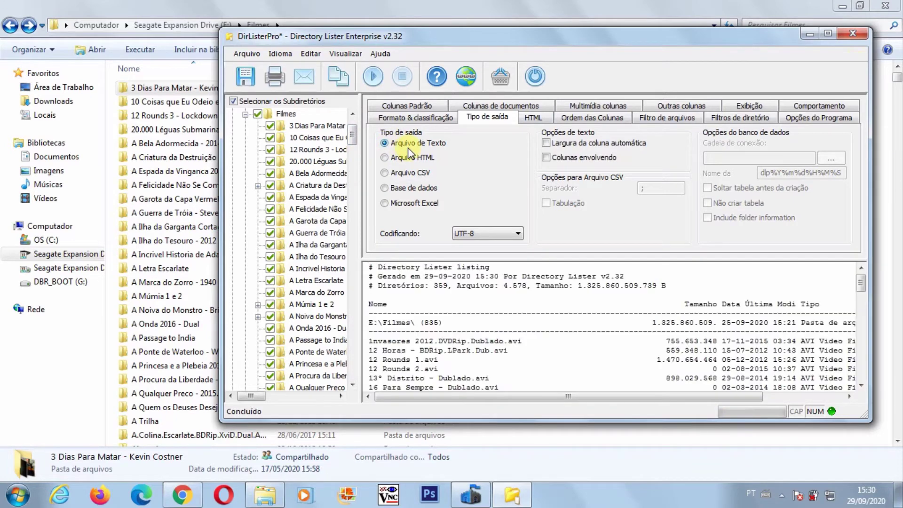
pyautogui.moveTo(862, 281)
pyautogui.mouseDown()
pyautogui.moveTo(869, 378)
pyautogui.moveTo(866, 276)
pyautogui.mouseUp()
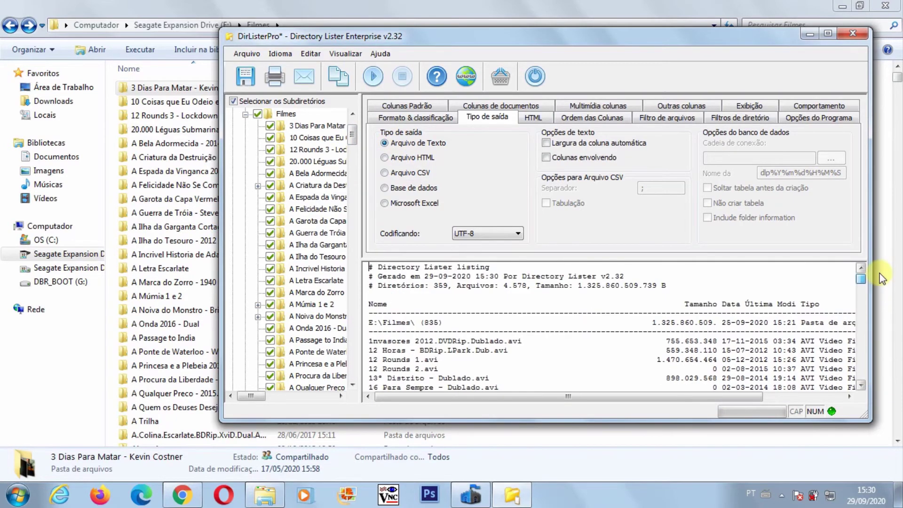
pyautogui.click(246, 80)
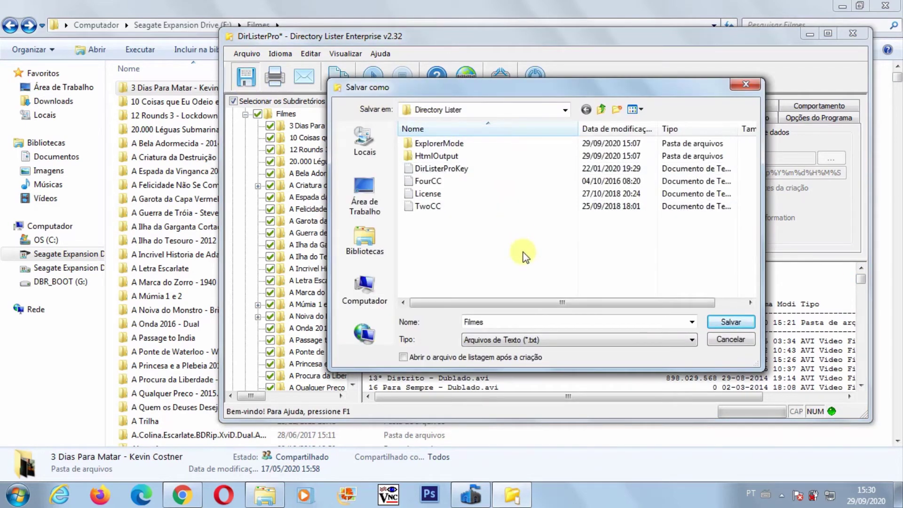
pyautogui.click(565, 110)
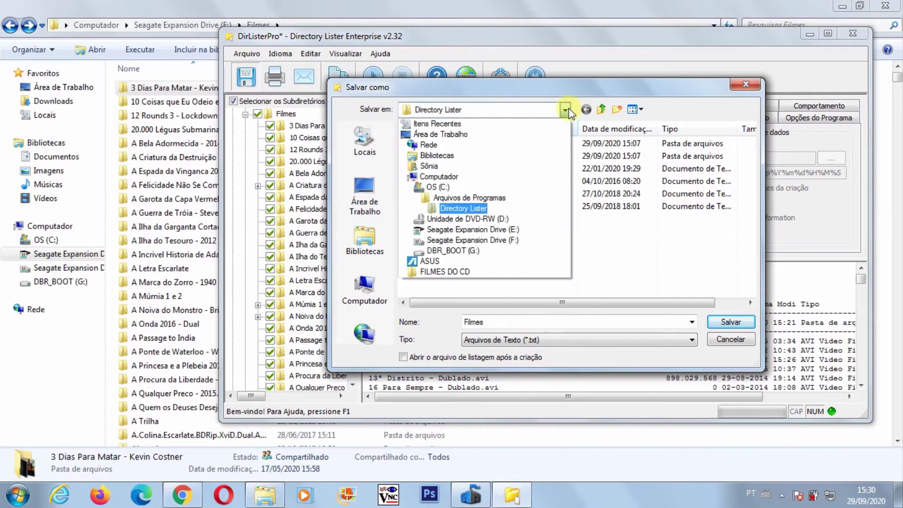
pyautogui.click(429, 167)
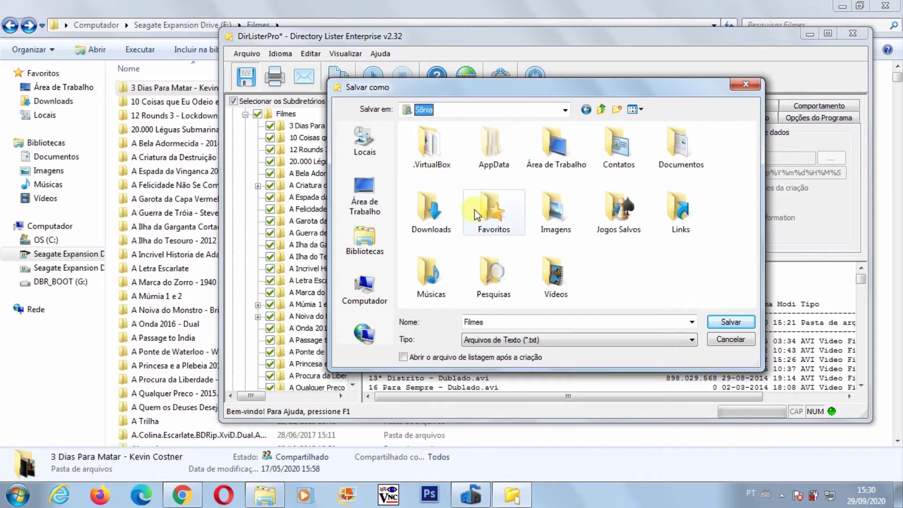
pyautogui.doubleClick(674, 153)
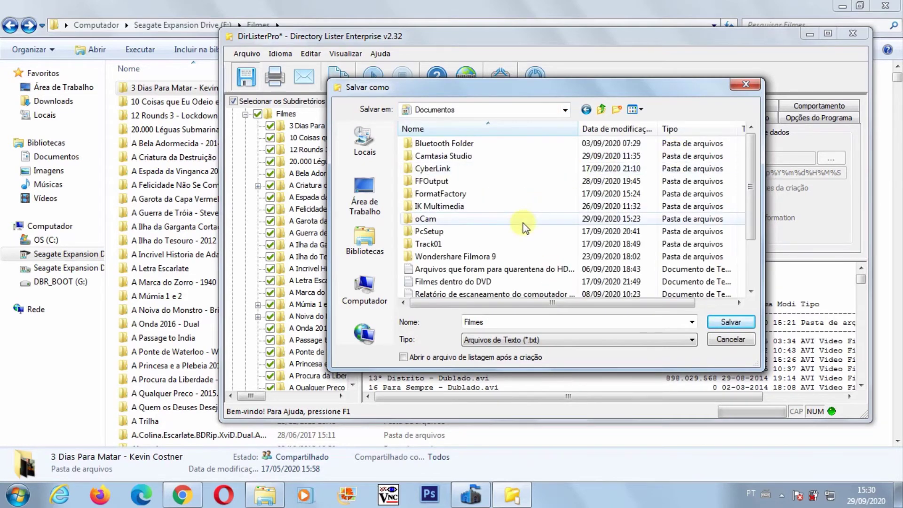
pyautogui.click(737, 324)
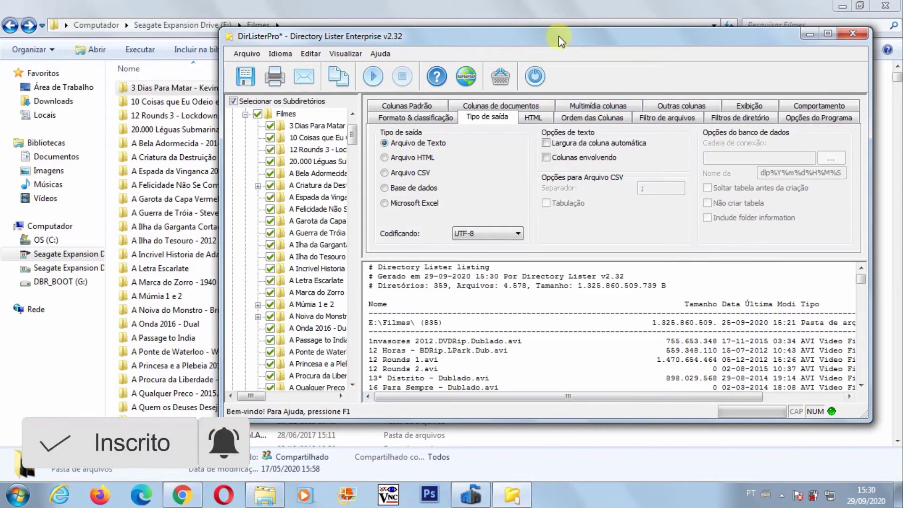
# Open the saved Filmes text file from the Documentos library in a maximized Bloco de notas window.
pyautogui.click(56, 157)
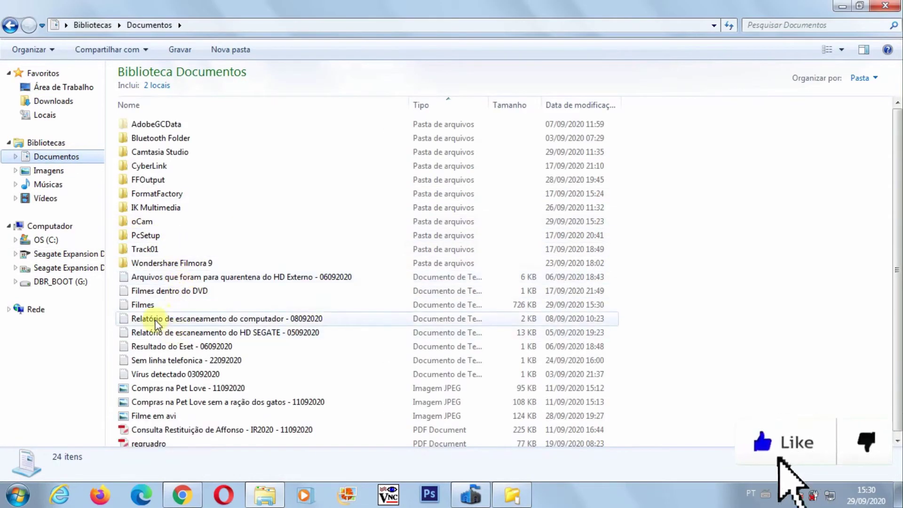
pyautogui.click(131, 305)
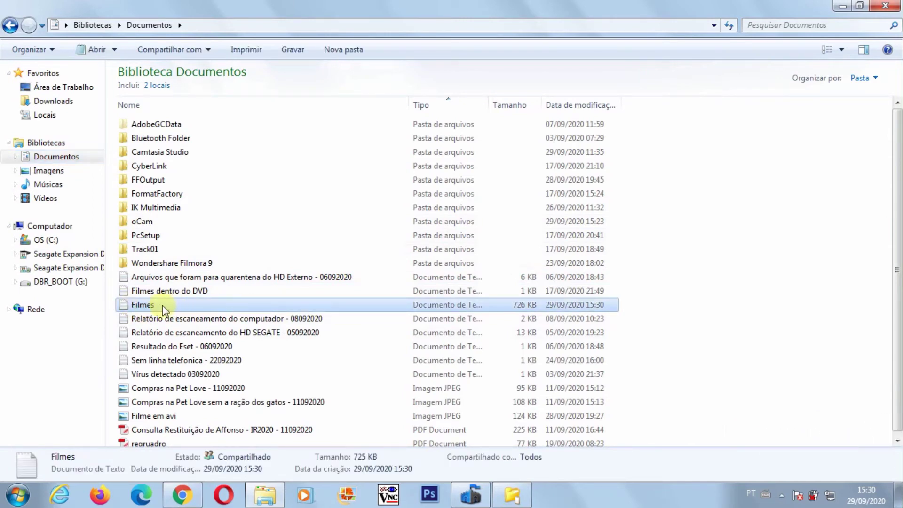
pyautogui.doubleClick(135, 305)
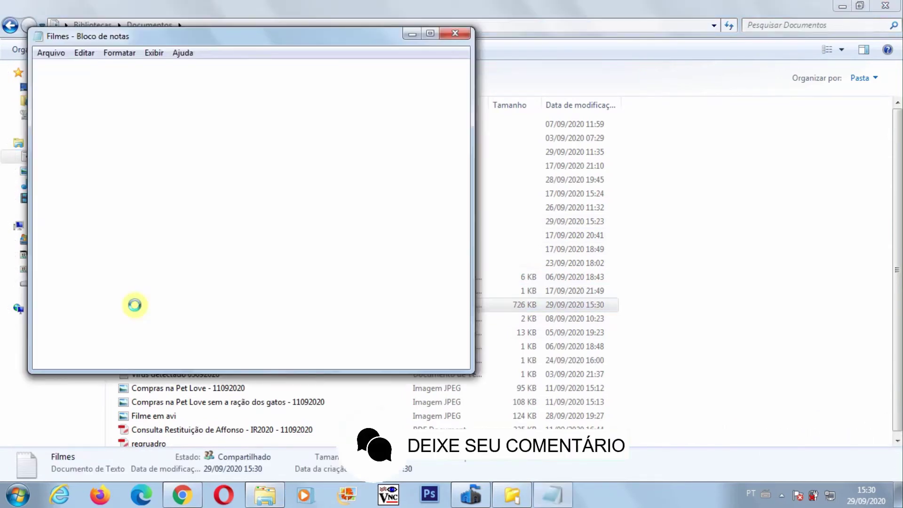
pyautogui.click(430, 33)
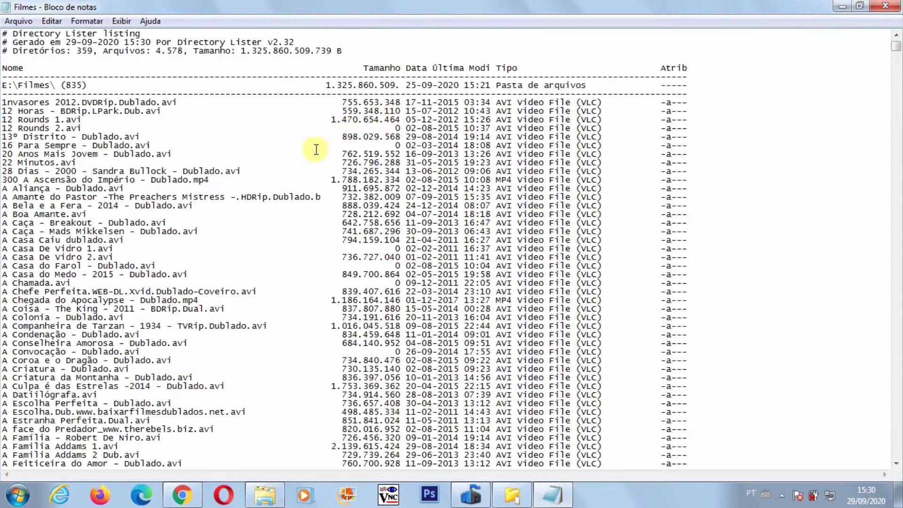
# Look through the movie files and subfolder entries in the saved text listing, and close it.
pyautogui.scroll(-2, 115, 101)
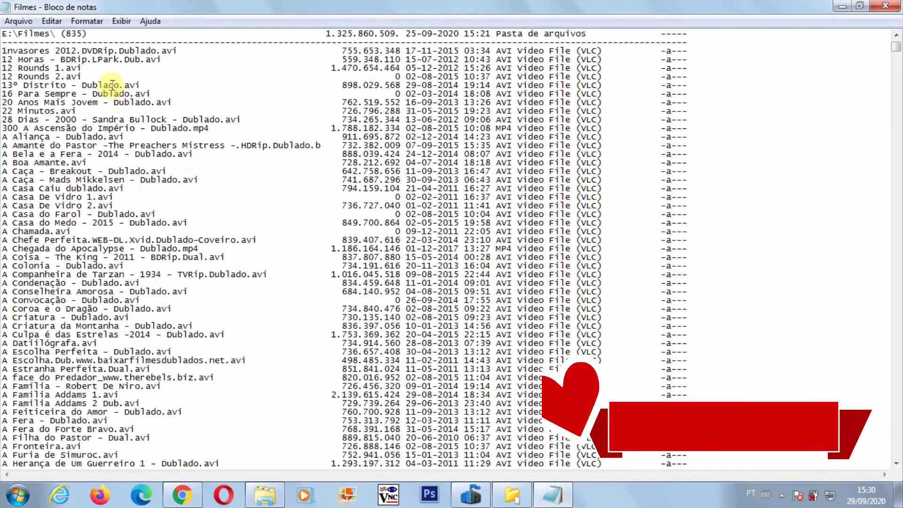
pyautogui.scroll(-16, 200, 148)
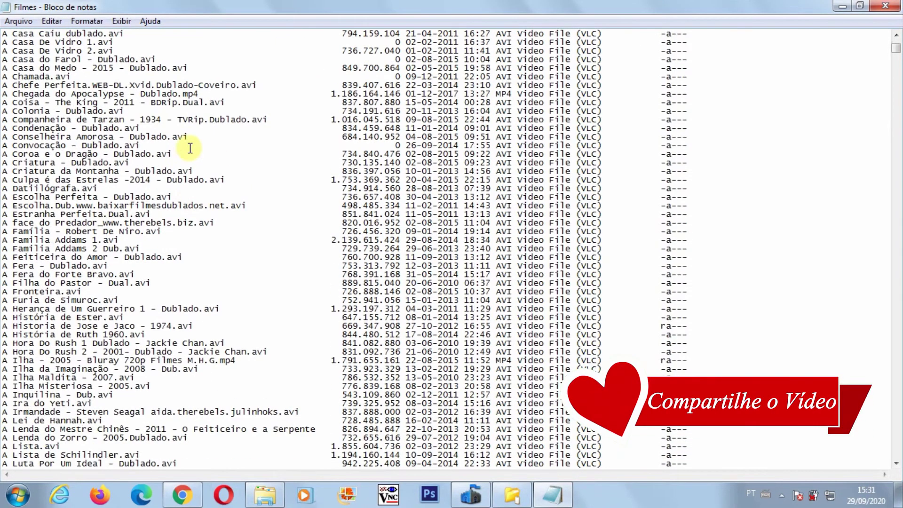
pyautogui.scroll(-15, 190, 147)
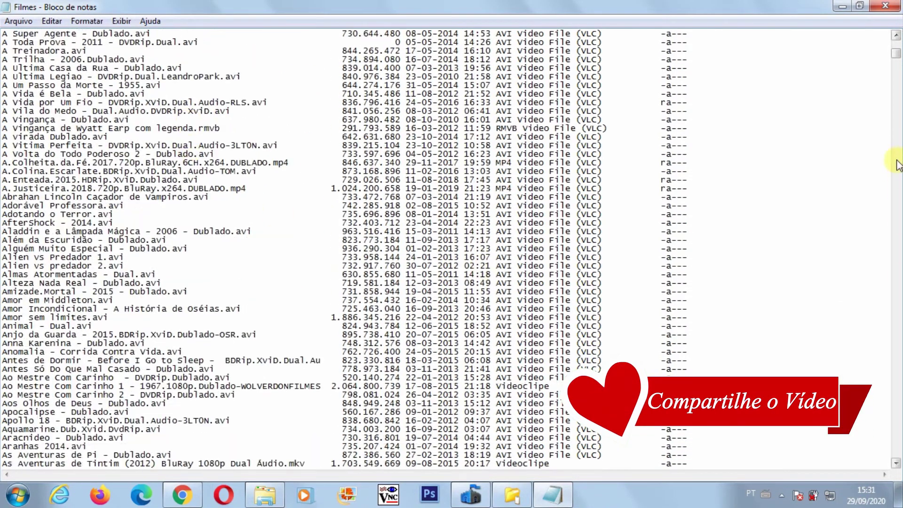
pyautogui.moveTo(896, 59); pyautogui.dragTo(897, 117)
pyautogui.scroll(1, 159, 40)
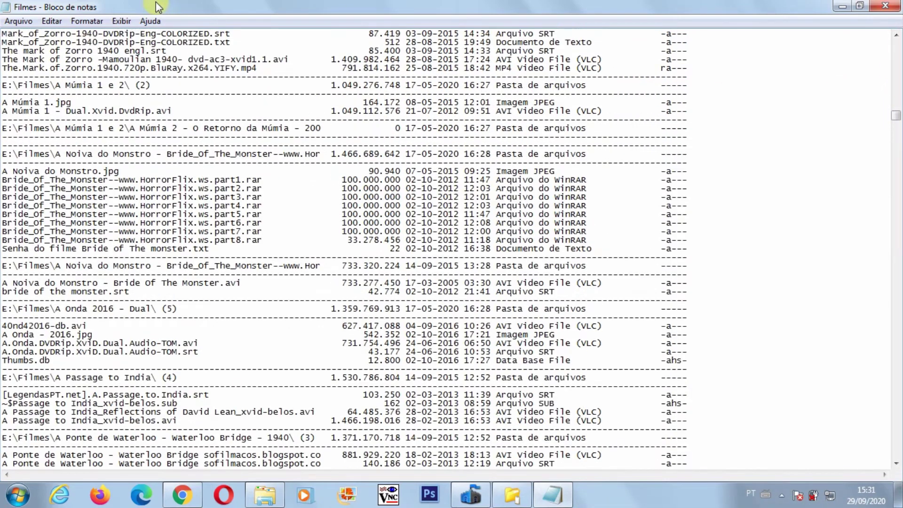
pyautogui.scroll(1, 130, 98)
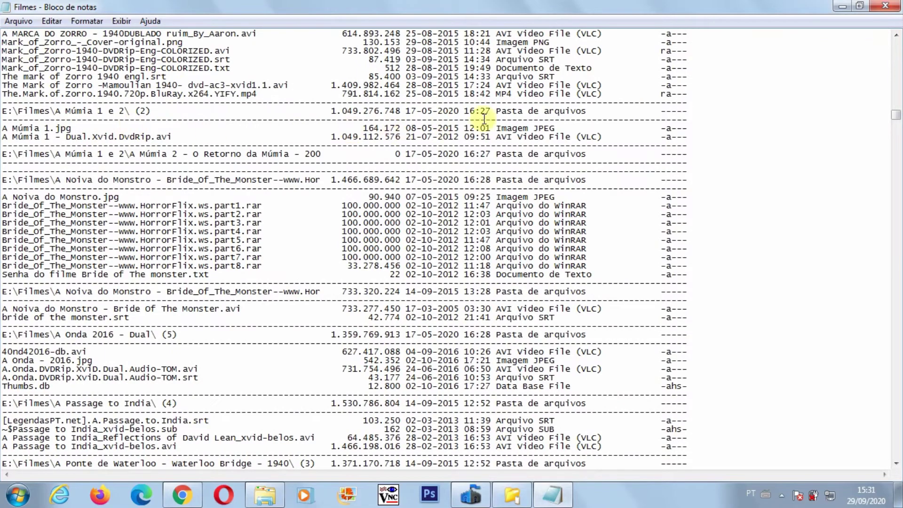
pyautogui.scroll(12, 148, 129)
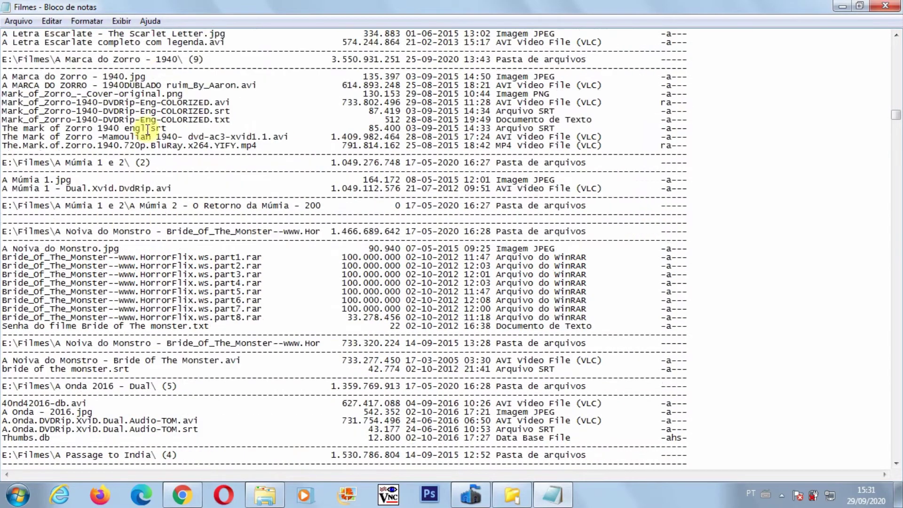
pyautogui.scroll(20, 148, 129)
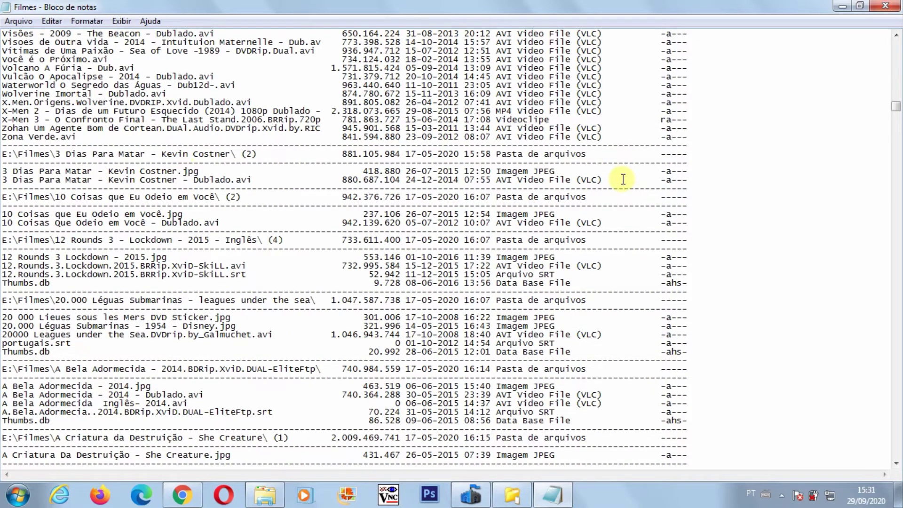
pyautogui.click(885, 8)
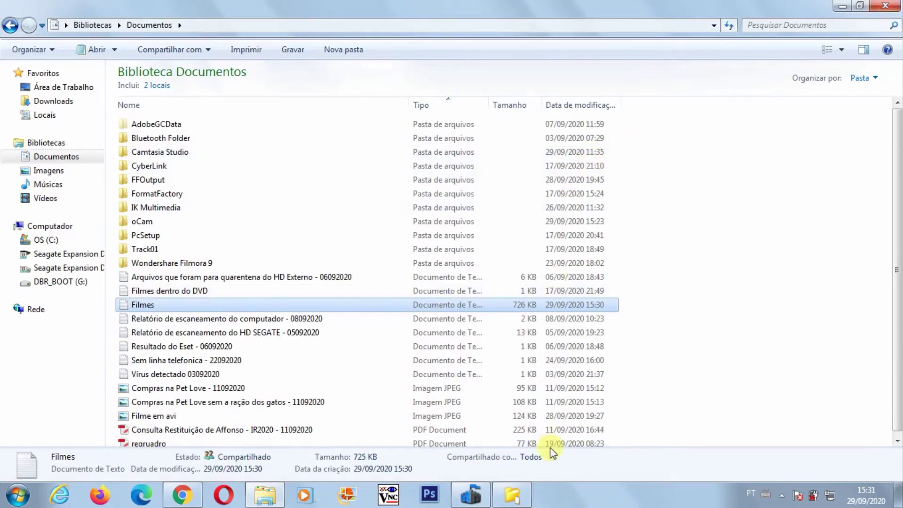
# Return to DirListerPro, set the output type to Arquivo HTML, exclude the Atributos column and check the listing's remaining columns.
pyautogui.click(841, 8)
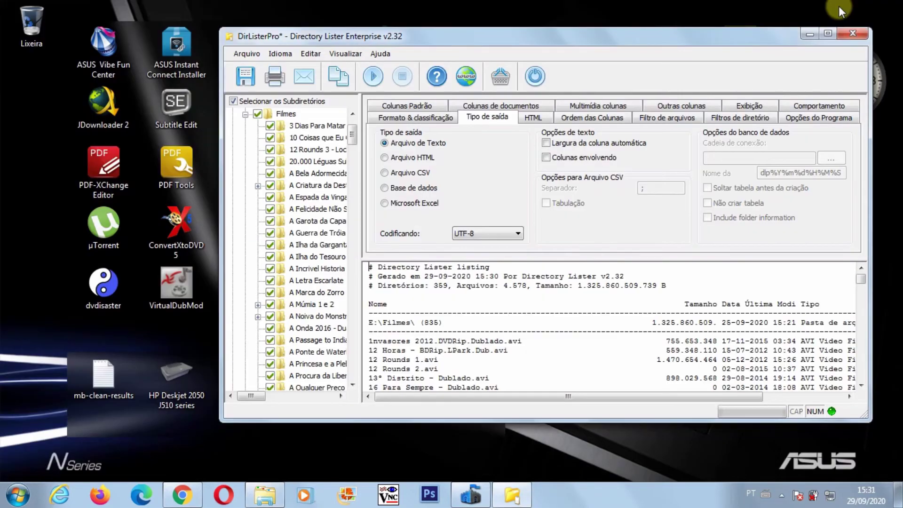
pyautogui.click(384, 158)
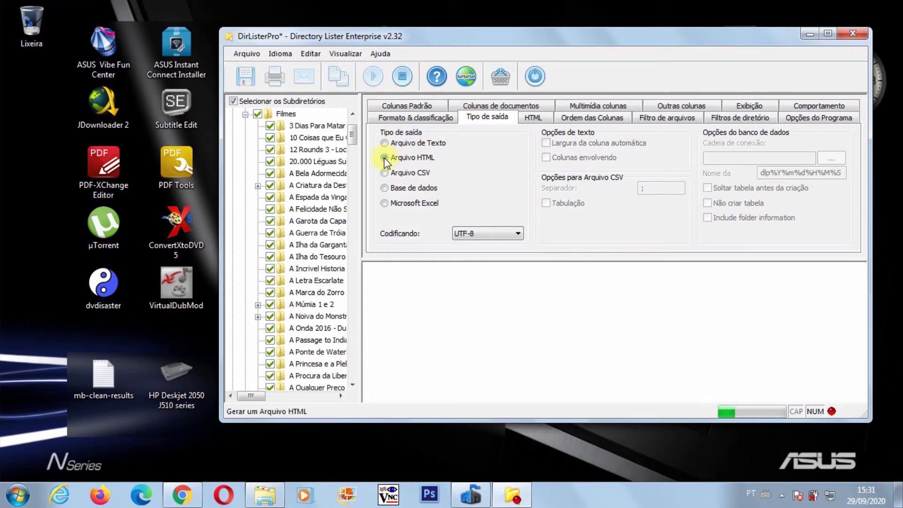
pyautogui.click(405, 107)
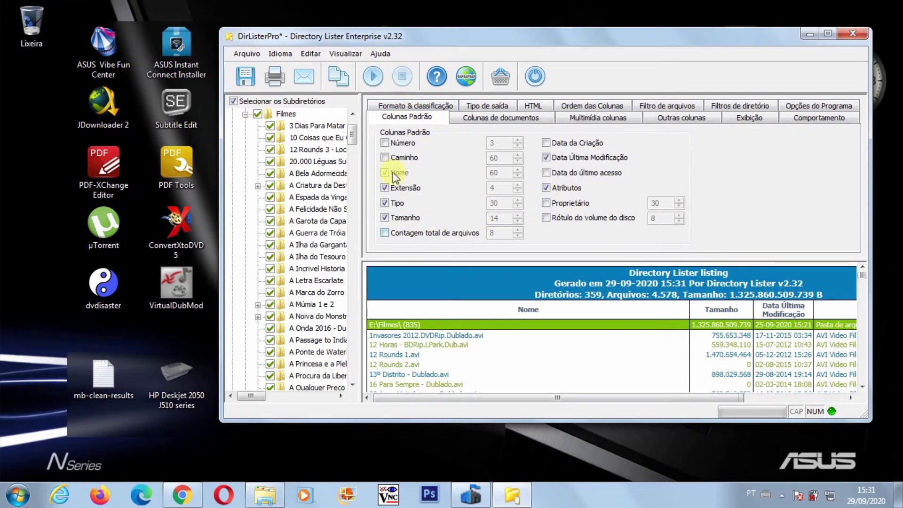
pyautogui.click(547, 188)
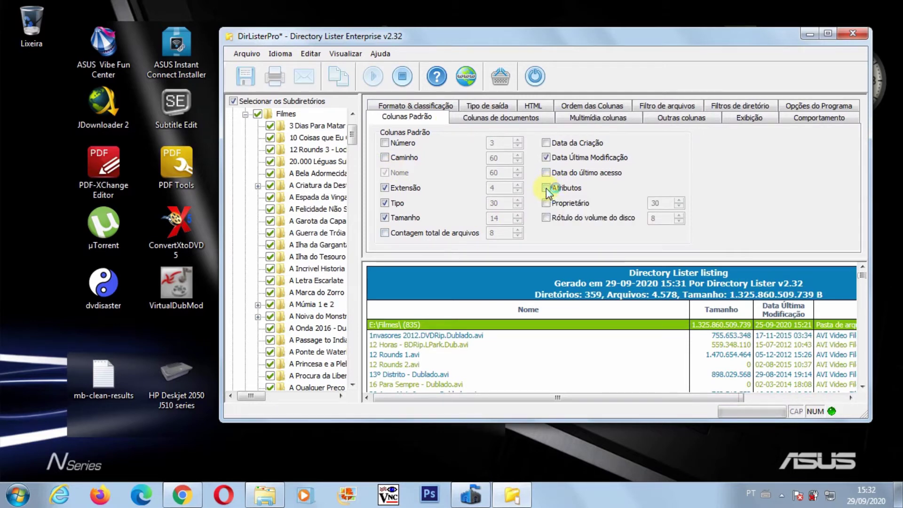
pyautogui.moveTo(682, 396); pyautogui.dragTo(775, 400)
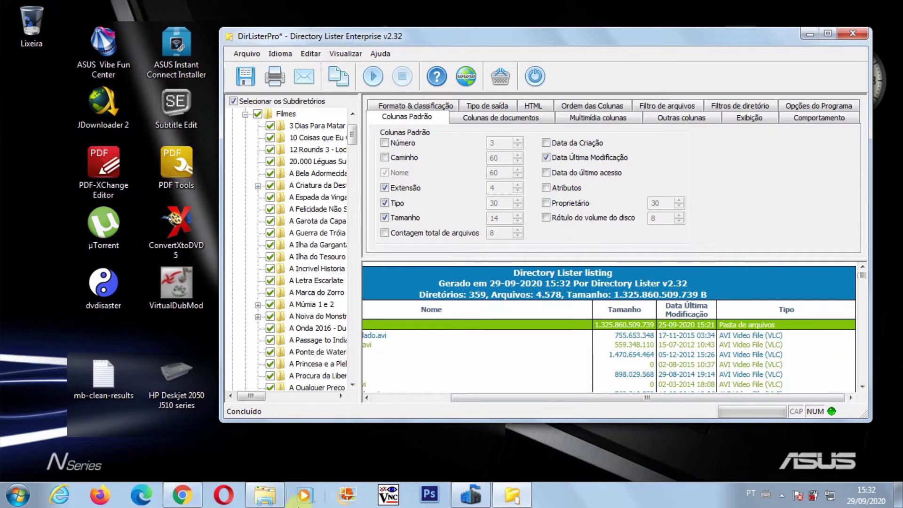
# Reopen the Filmes text file from Documentos, examine its Atrib column, and close it.
pyautogui.click(275, 500)
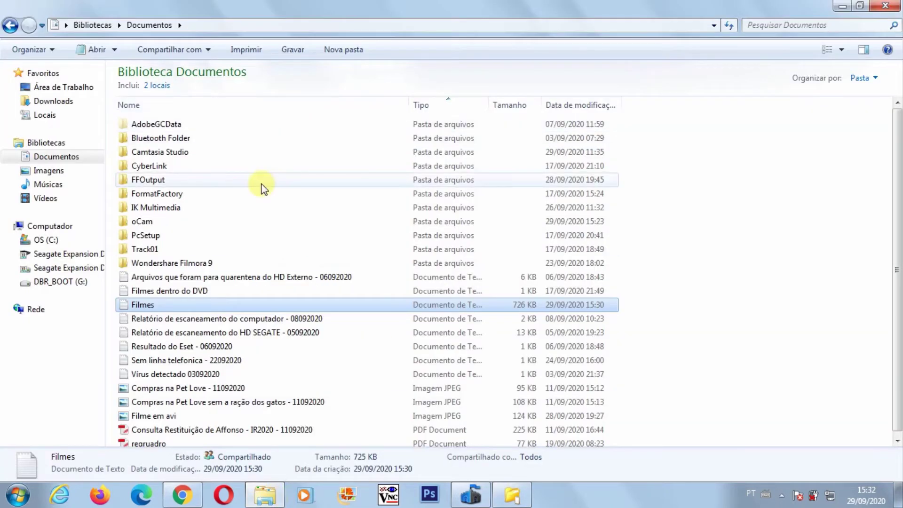
pyautogui.doubleClick(119, 304)
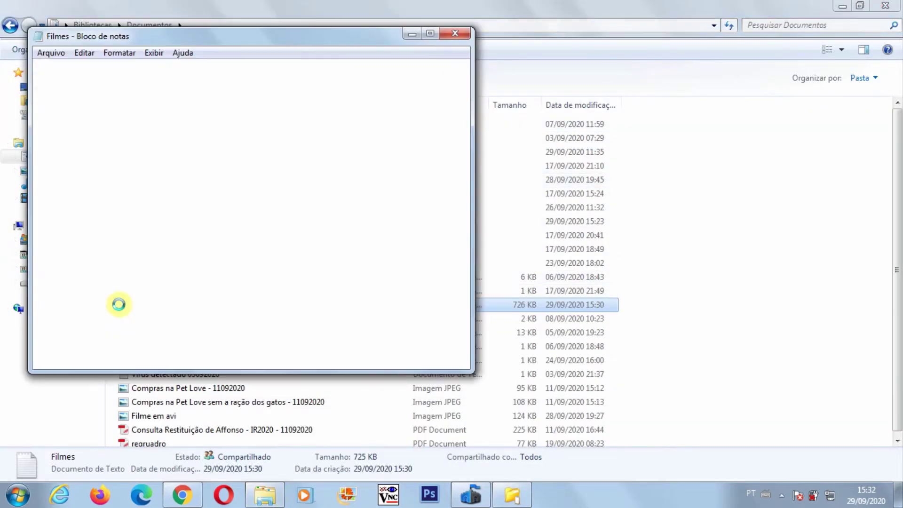
pyautogui.click(430, 33)
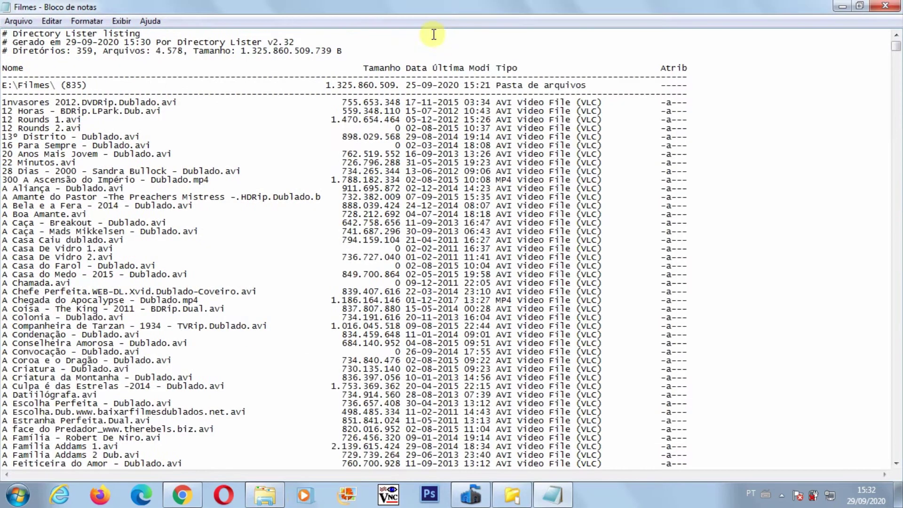
pyautogui.moveTo(683, 71); pyautogui.dragTo(675, 62)
pyautogui.click(708, 71)
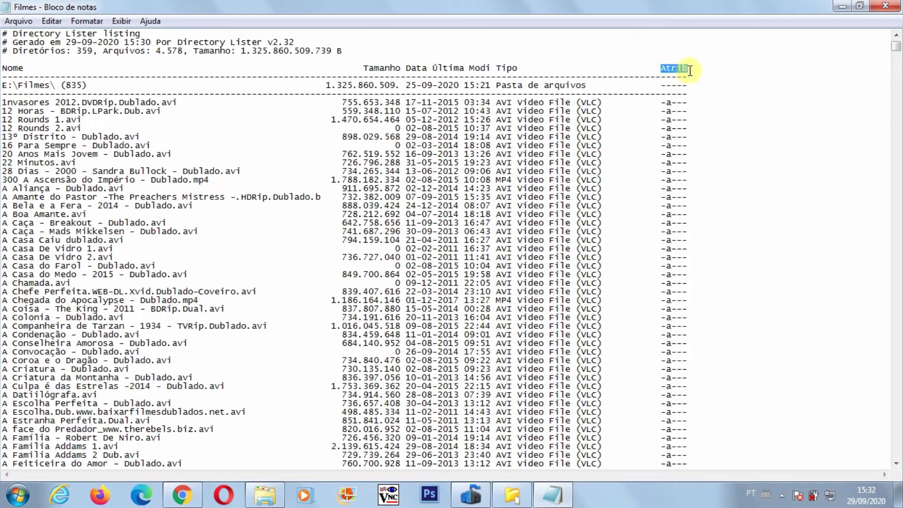
pyautogui.click(885, 6)
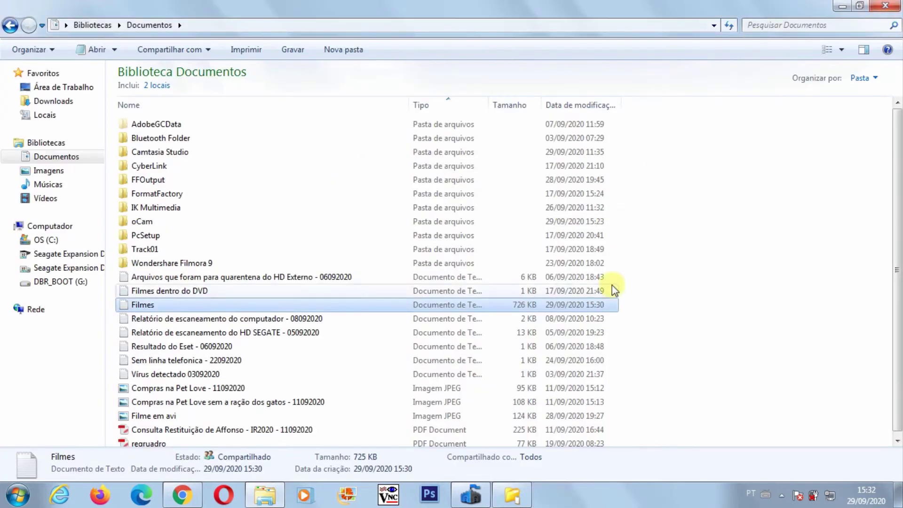
# Switch back to DirListerPro and save the HTML listing as Filmes in the Documentos folder.
pyautogui.click(471, 494)
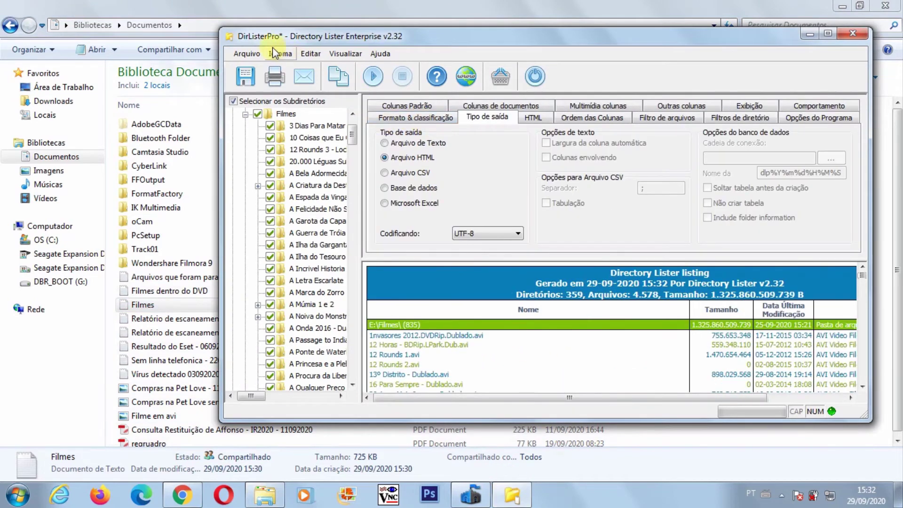
pyautogui.click(244, 80)
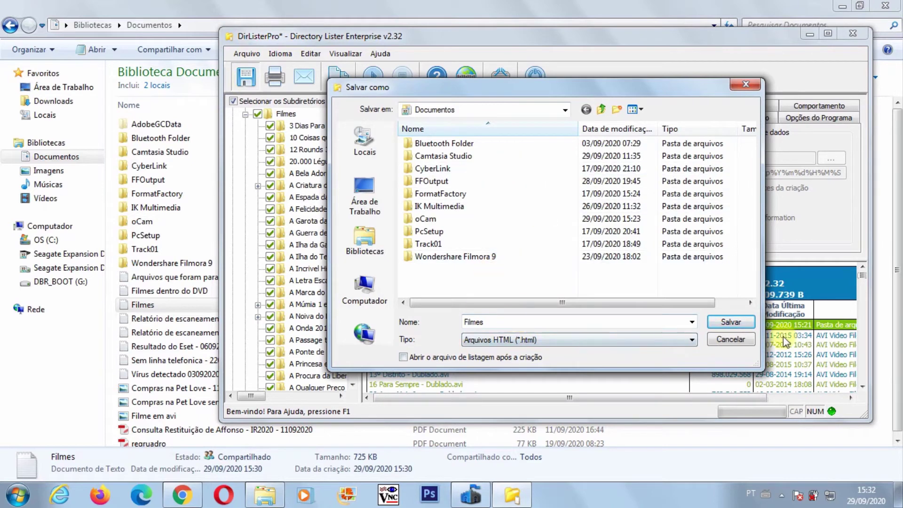
pyautogui.click(731, 322)
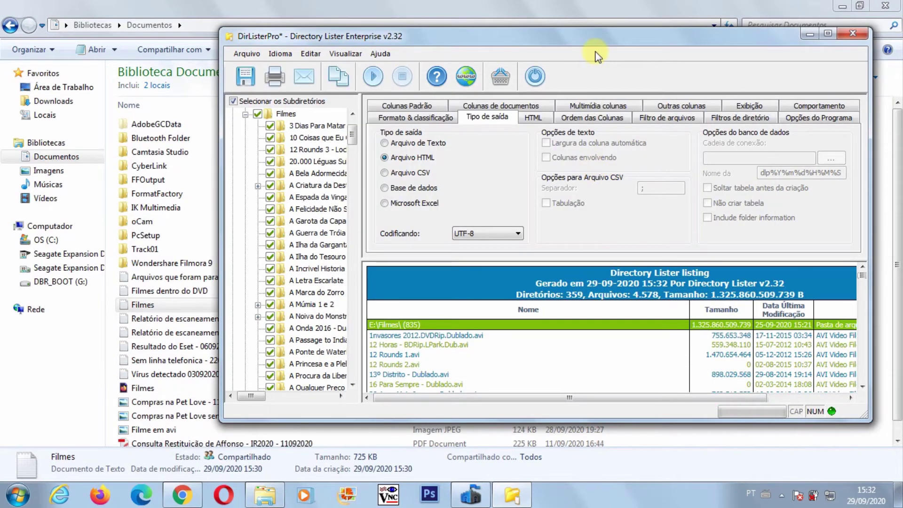
# Minimize DirListerPro and open the saved Filmes HTML document from Documentos in Google Chrome.
pyautogui.click(810, 35)
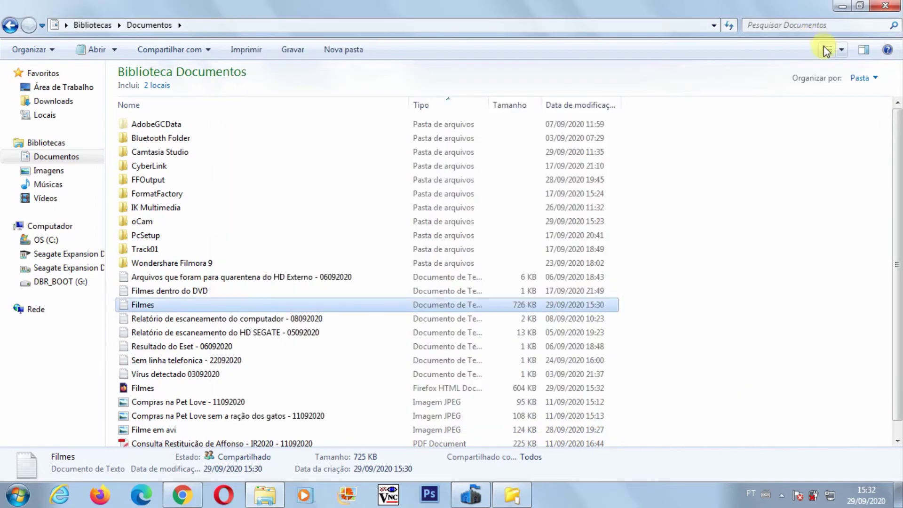
pyautogui.click(134, 390)
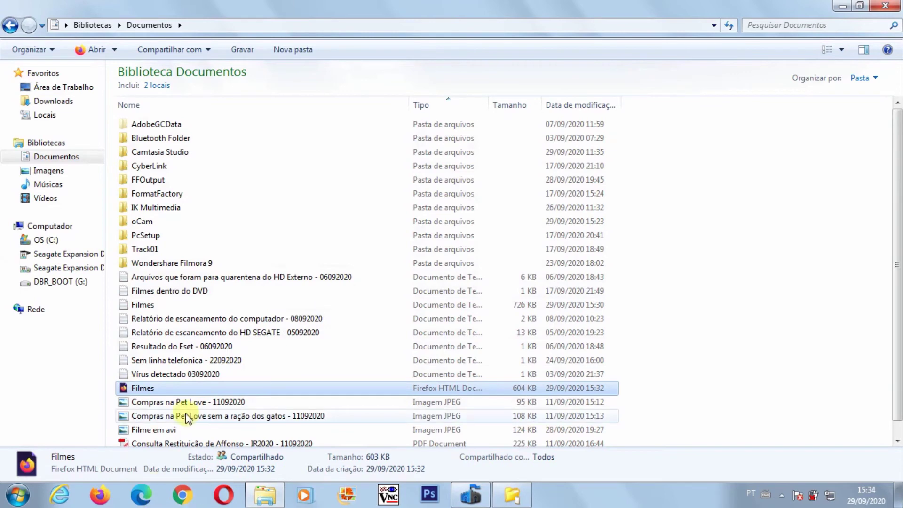
pyautogui.rightClick(141, 391)
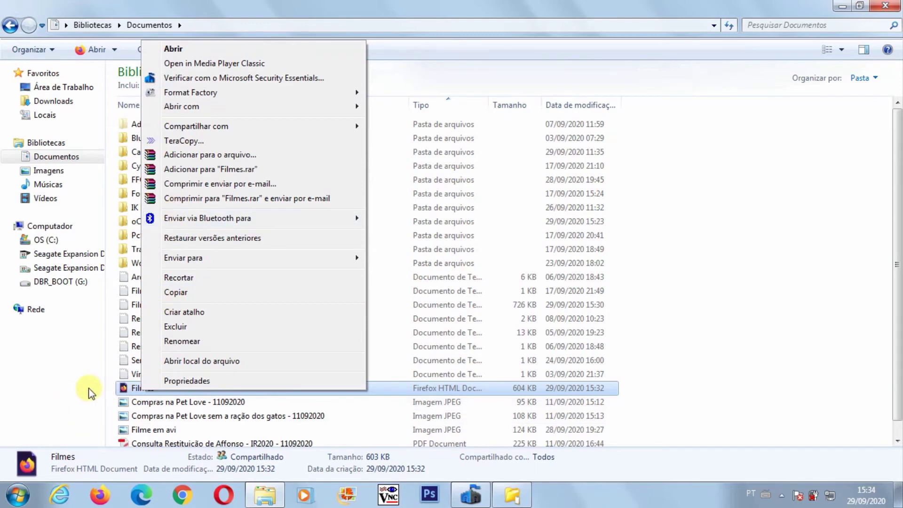
pyautogui.click(101, 393)
pyautogui.click(144, 386)
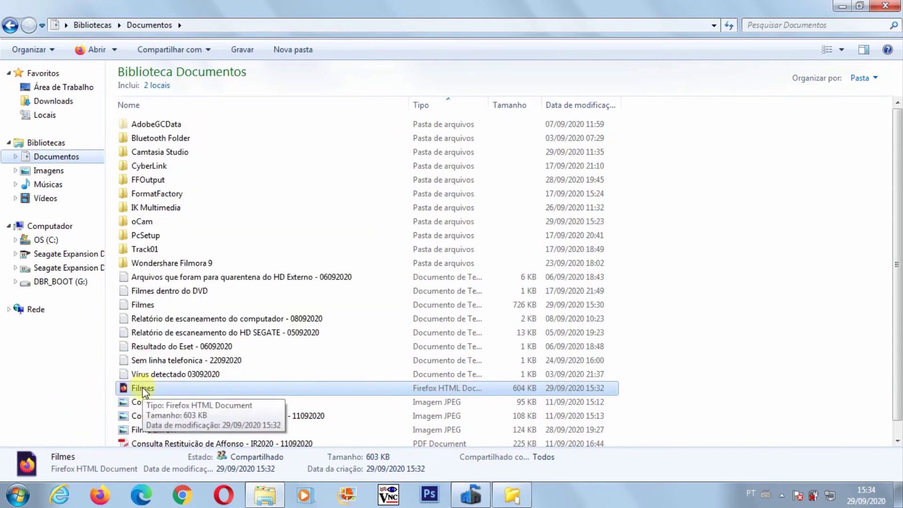
pyautogui.rightClick(144, 390)
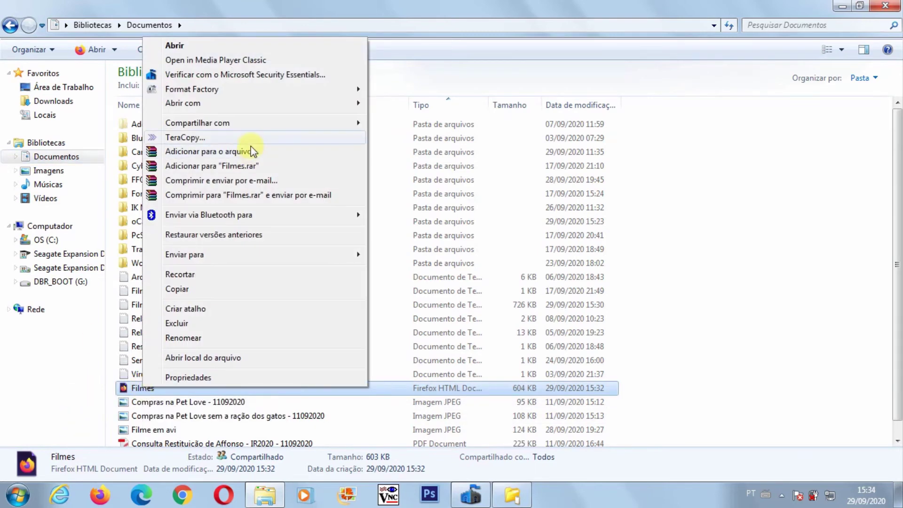
pyautogui.moveTo(217, 110)
pyautogui.click(393, 117)
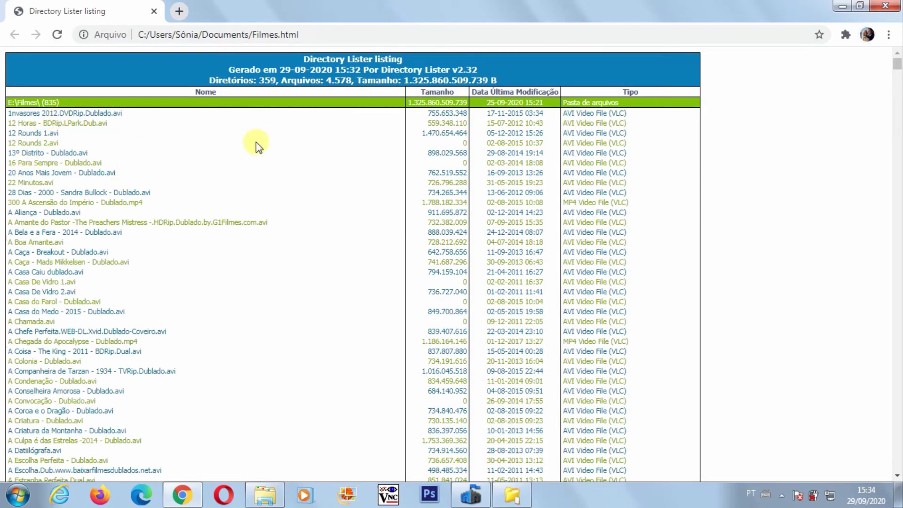
# Look through the movie files and subfolder entries in the HTML listing, and close the browser.
pyautogui.scroll(-15, 174, 160)
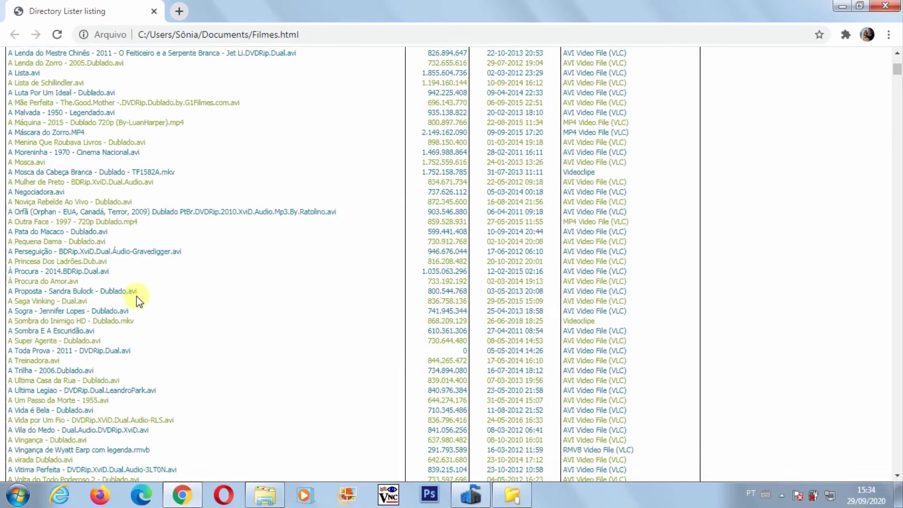
pyautogui.scroll(-20, 127, 334)
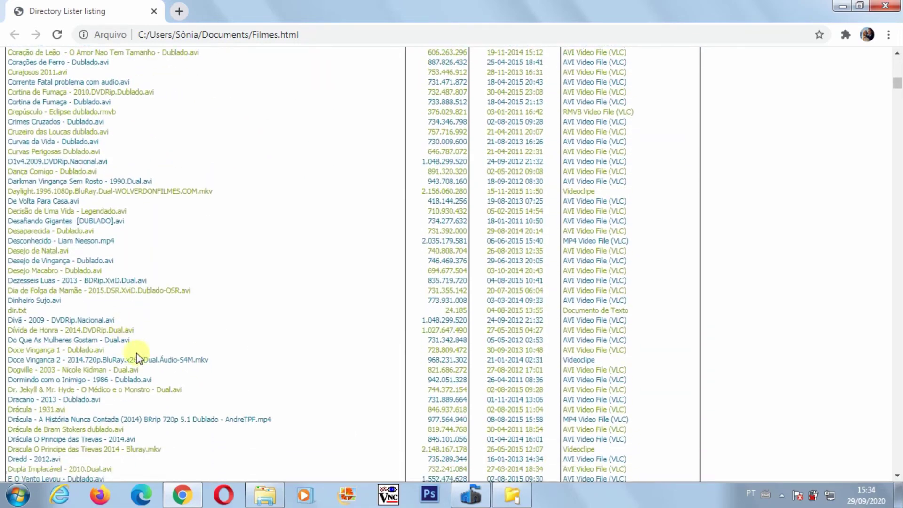
pyautogui.scroll(-15, 138, 357)
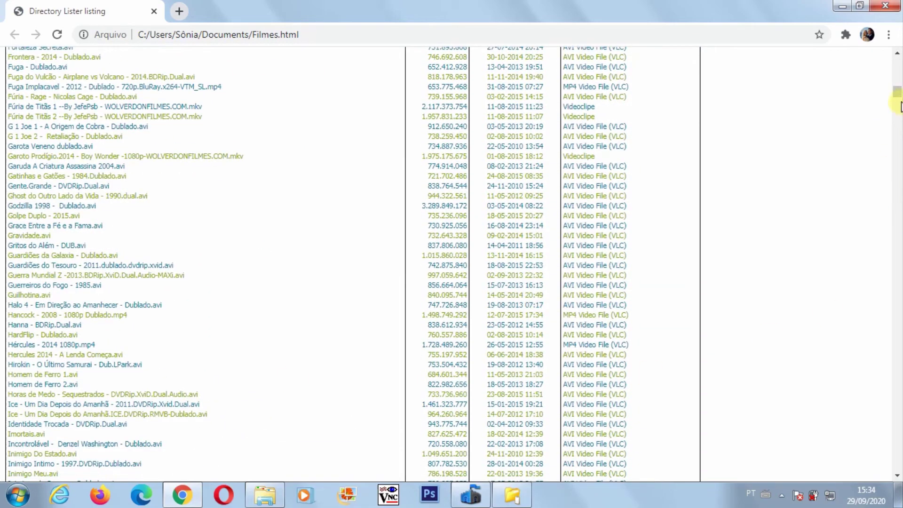
pyautogui.moveTo(898, 100); pyautogui.dragTo(898, 142)
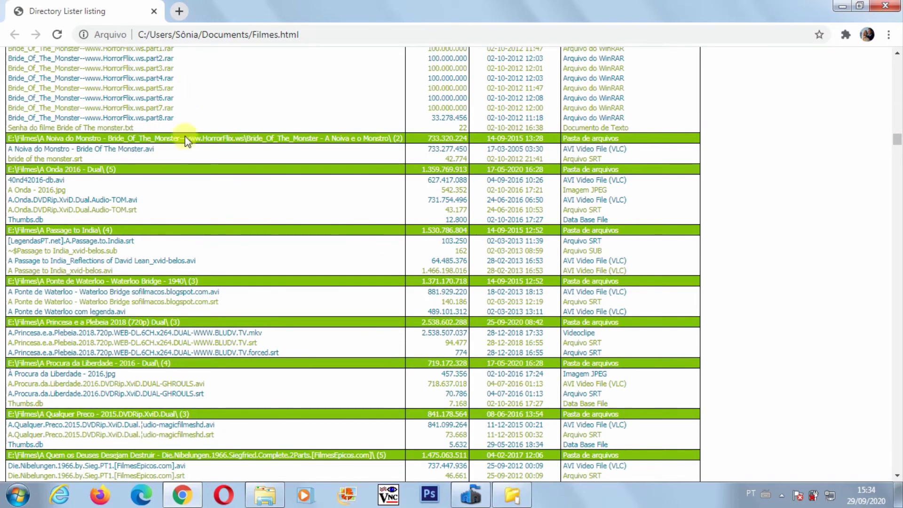
pyautogui.scroll(20, 187, 182)
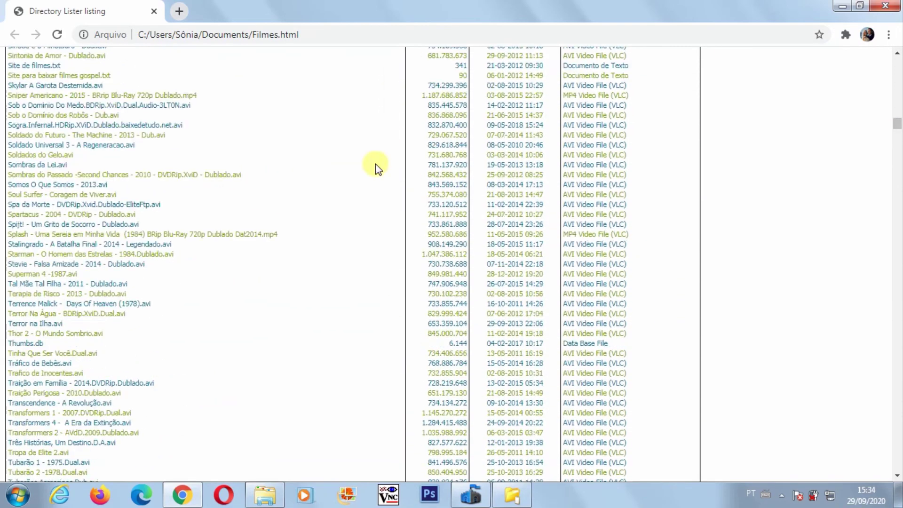
pyautogui.scroll(20, 303, 284)
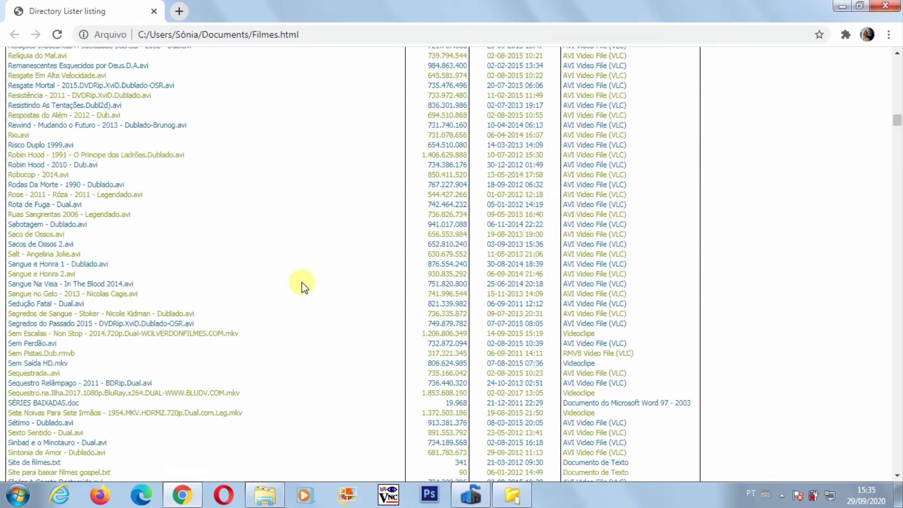
pyautogui.moveTo(896, 121); pyautogui.dragTo(895, 70)
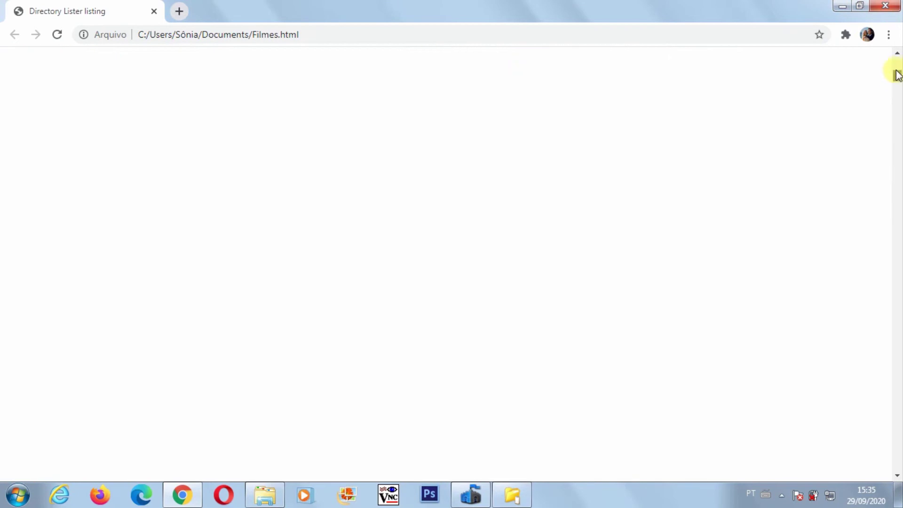
pyautogui.click(886, 5)
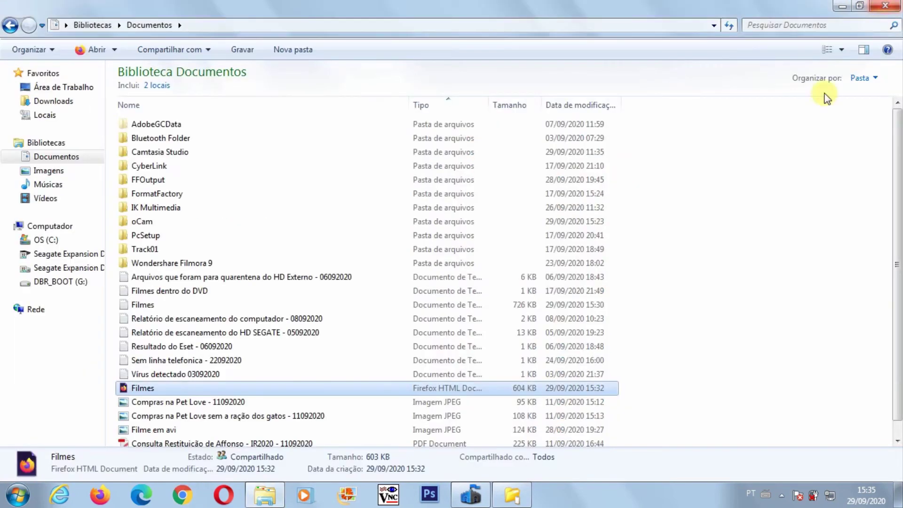
# Return to DirListerPro, set the output type to Microsoft Excel, and save the listing as the XLSX file Filmes in Documentos.
pyautogui.click(512, 495)
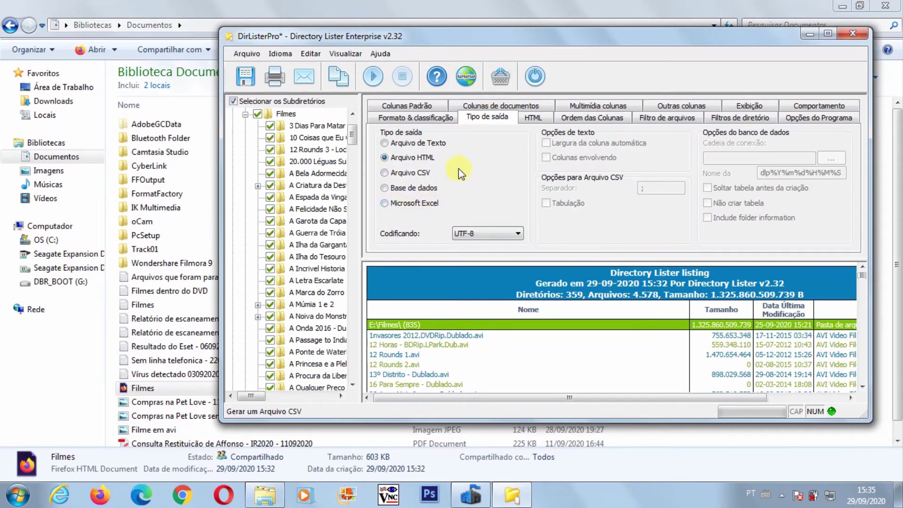
pyautogui.click(383, 204)
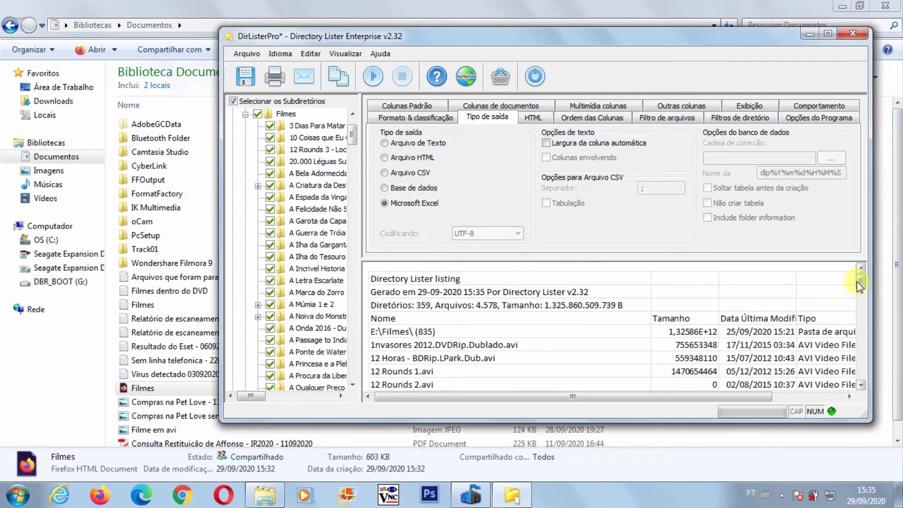
pyautogui.moveTo(859, 285)
pyautogui.mouseDown()
pyautogui.moveTo(864, 375)
pyautogui.moveTo(858, 359)
pyautogui.moveTo(873, 276)
pyautogui.mouseUp()
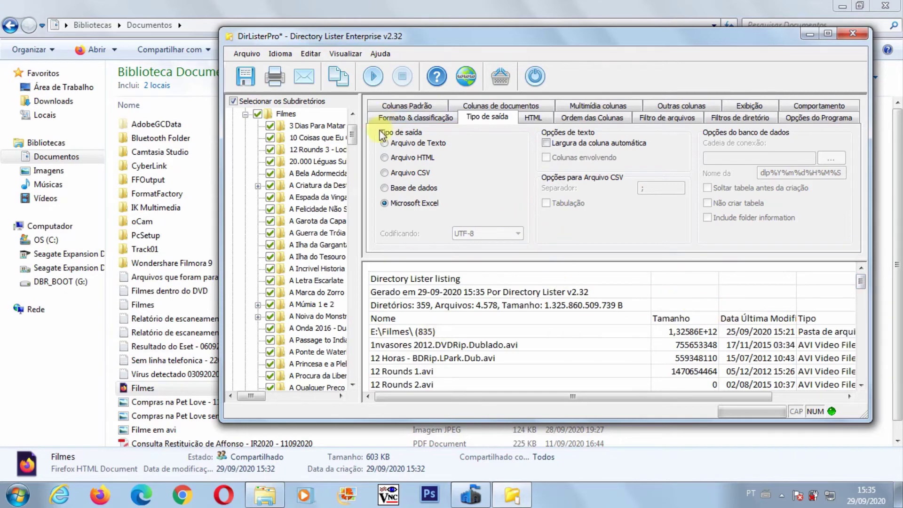
pyautogui.click(247, 79)
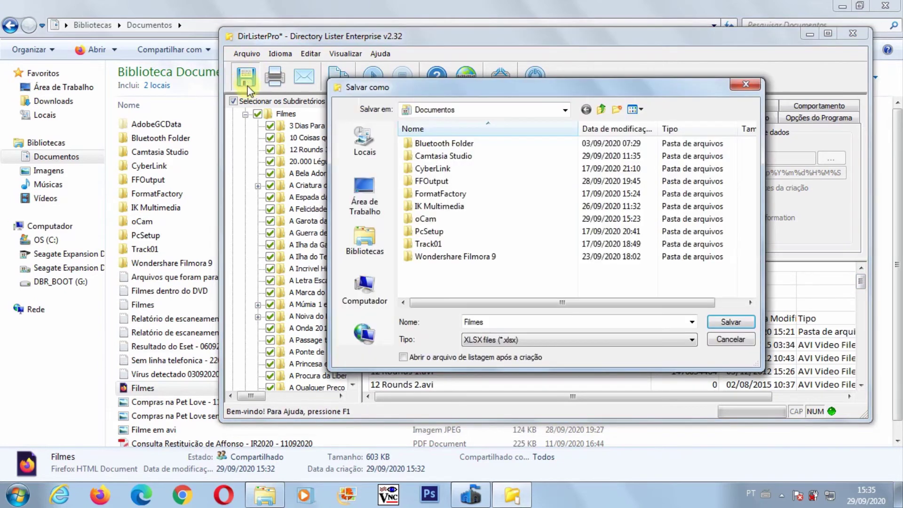
pyautogui.click(720, 324)
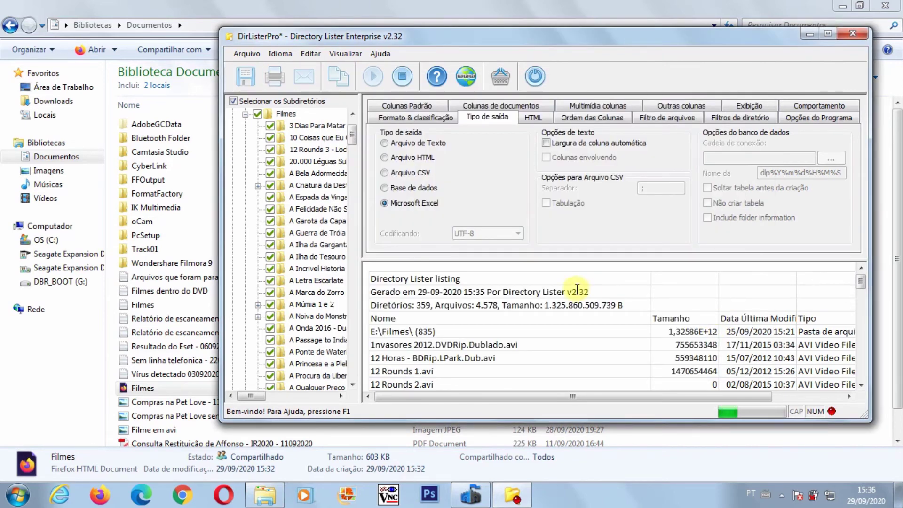
# Open the Filmes spreadsheet from Documentos in Excel, look through its file and folder rows, and close it.
pyautogui.click(807, 37)
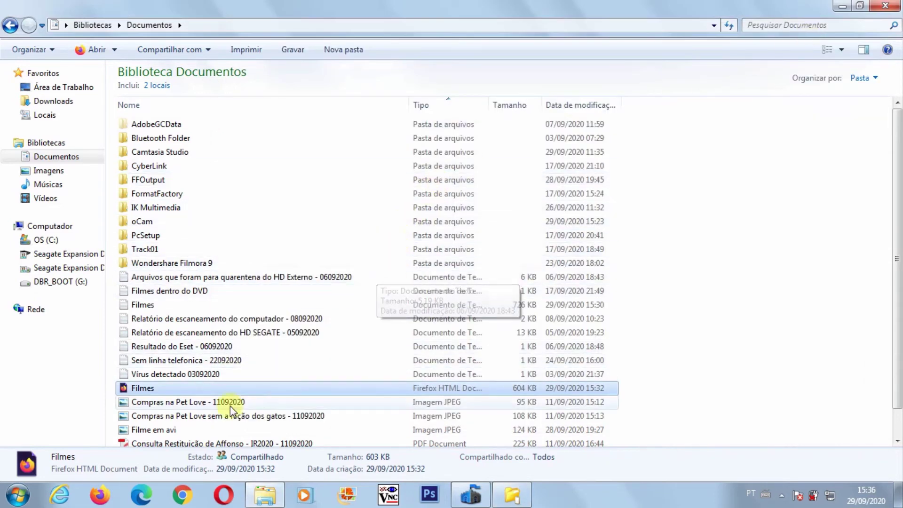
pyautogui.scroll(-2, 268, 380)
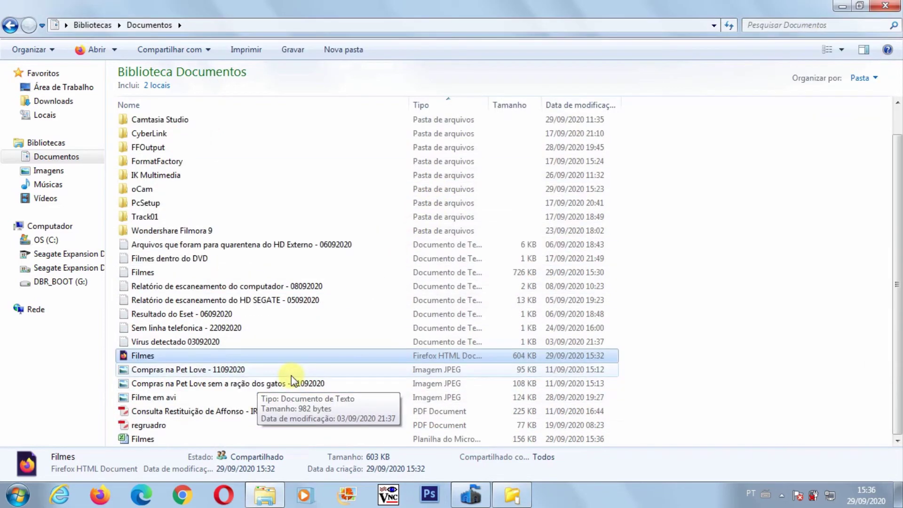
pyautogui.doubleClick(130, 442)
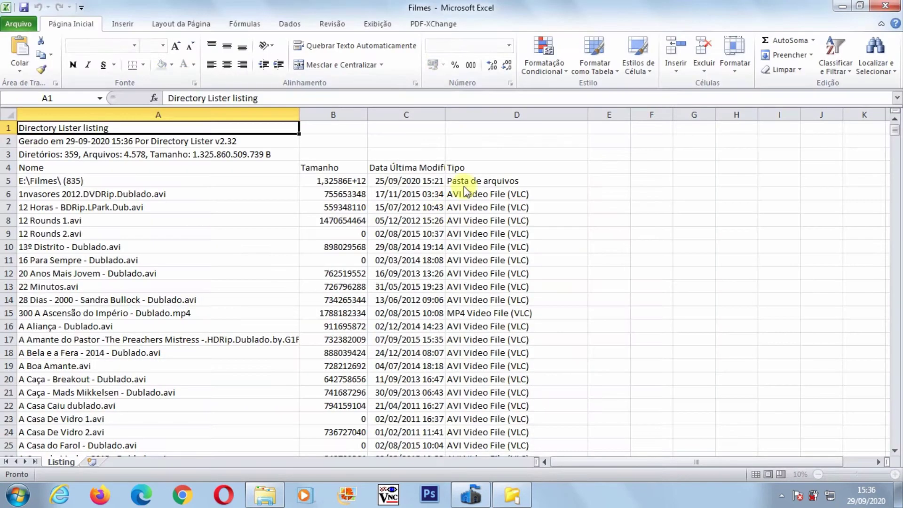
pyautogui.scroll(-11, 186, 307)
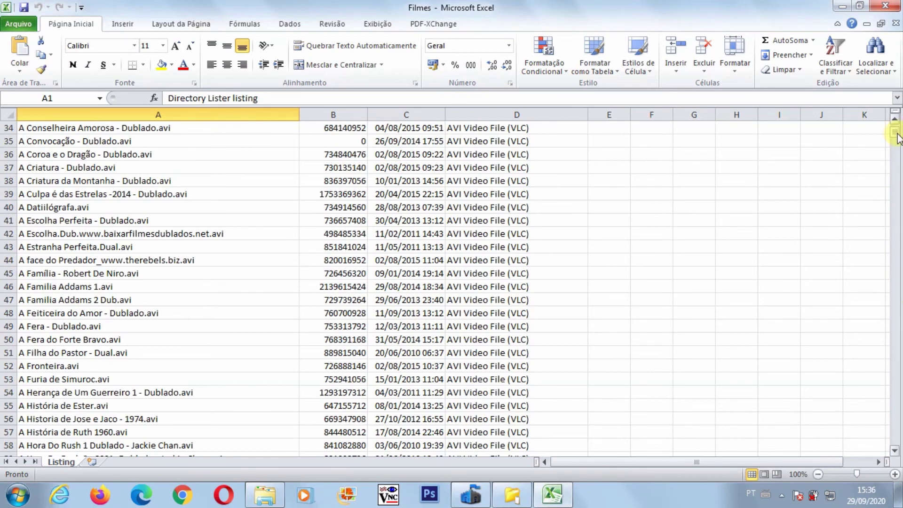
pyautogui.moveTo(898, 137)
pyautogui.mouseDown()
pyautogui.moveTo(898, 155)
pyautogui.moveTo(899, 143)
pyautogui.mouseUp()
pyautogui.scroll(10, 426, 174)
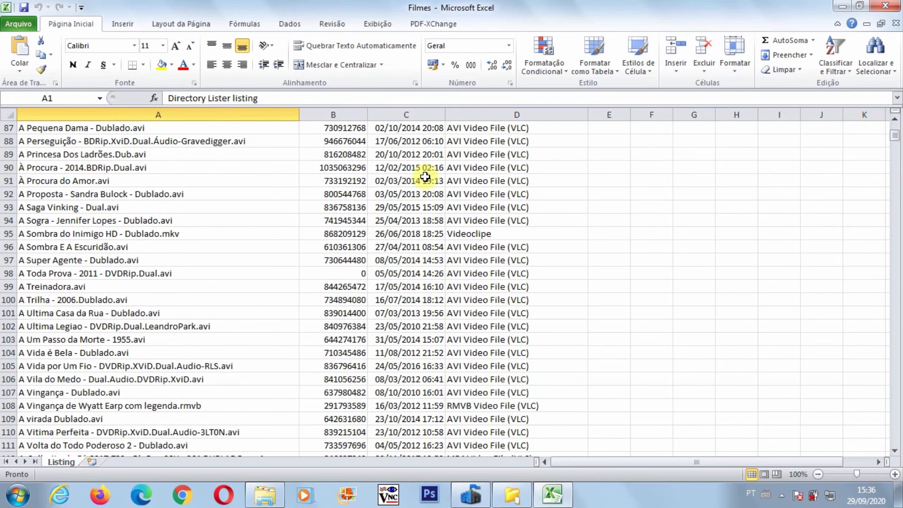
pyautogui.scroll(12, 425, 175)
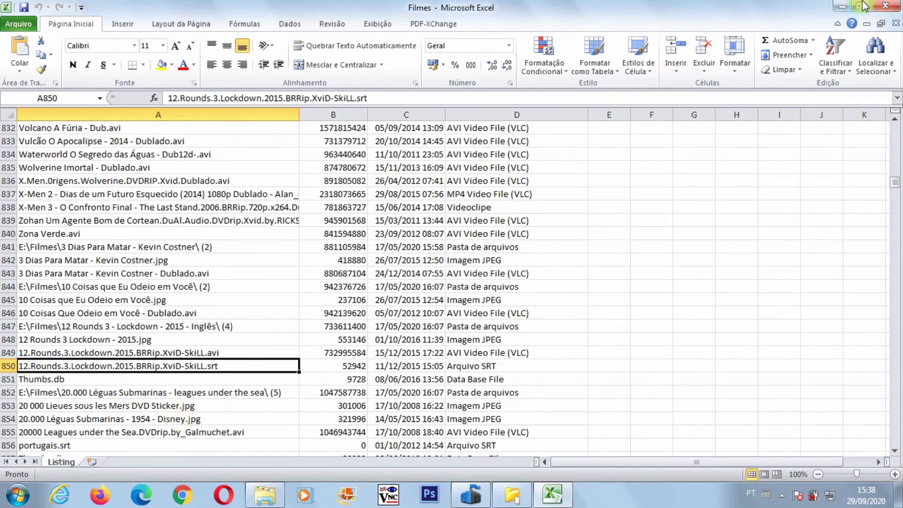
pyautogui.click(883, 9)
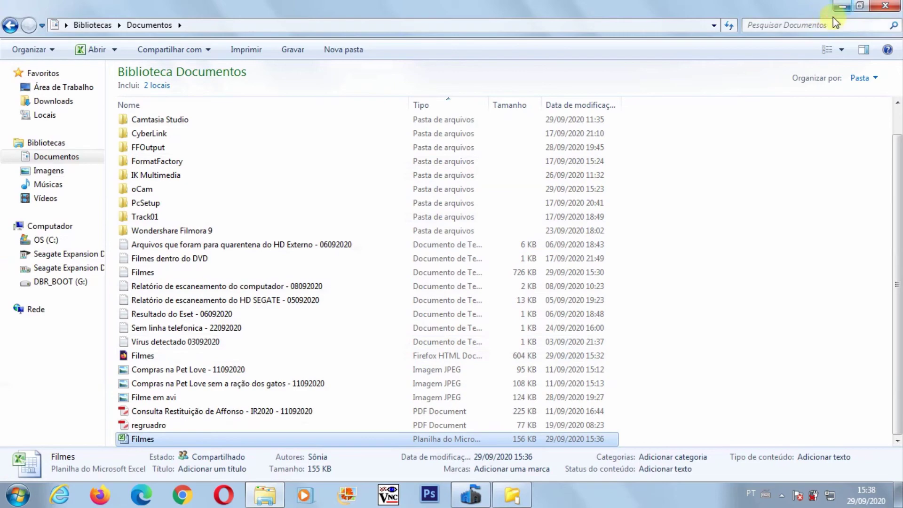
# Switch back to DirListerPro, preview the listing as Arquivo de Texto, and set the output type to Arquivo HTML.
pyautogui.click(504, 504)
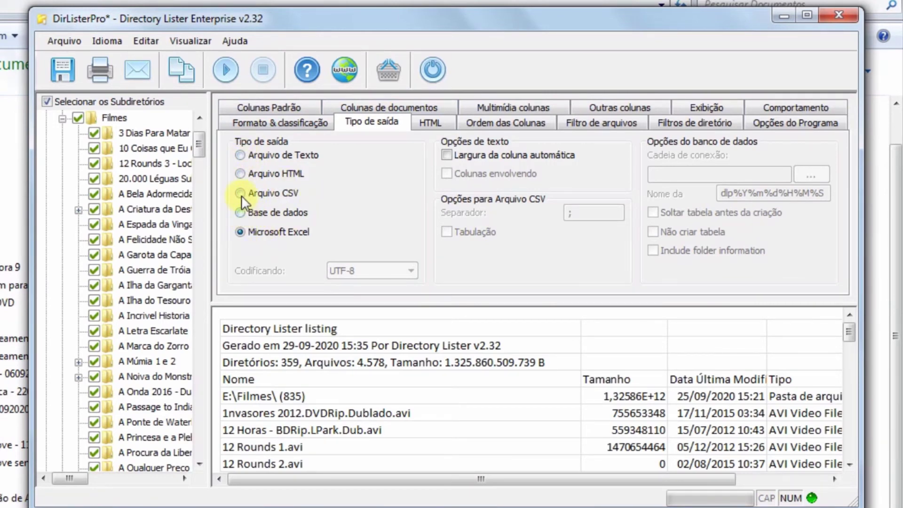
pyautogui.click(241, 156)
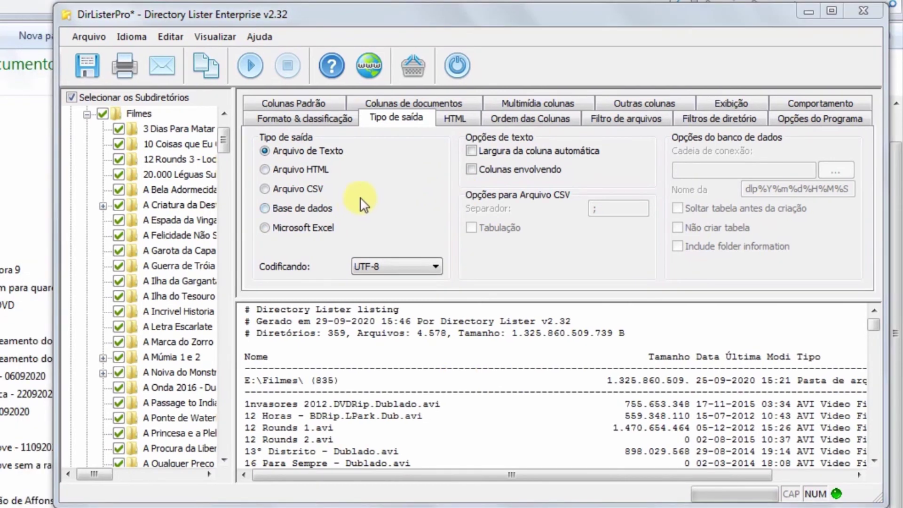
pyautogui.click(262, 171)
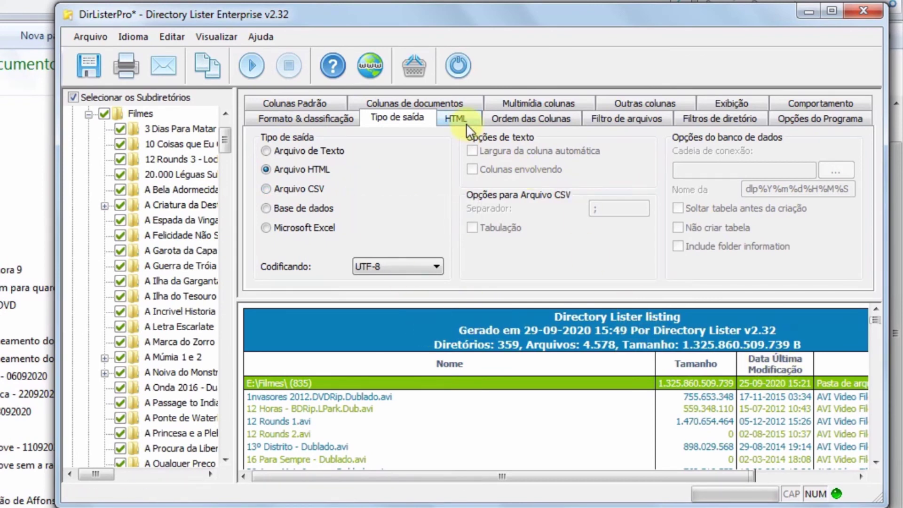
# Enable the HTML options Gerar Links para os Arquivos, Gerar links para diretórios and Incluir no arquivo: // links.
pyautogui.click(453, 124)
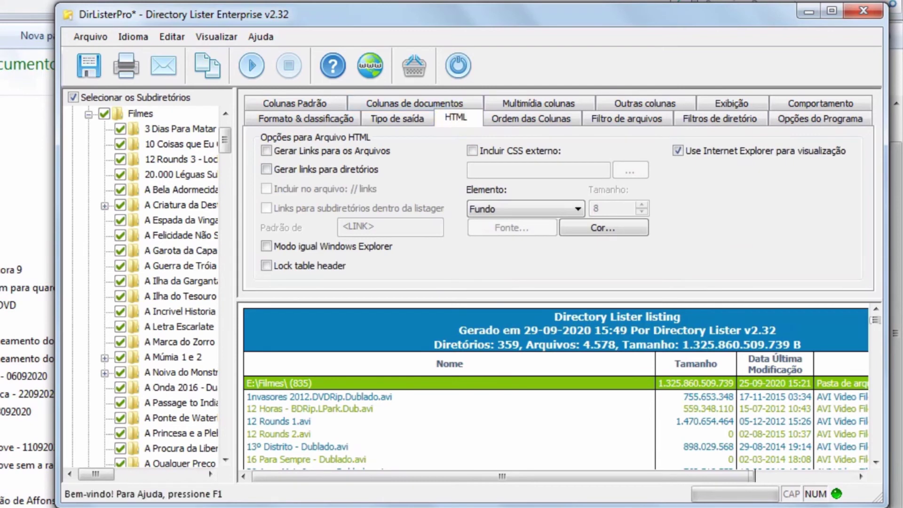
pyautogui.click(266, 151)
pyautogui.click(265, 170)
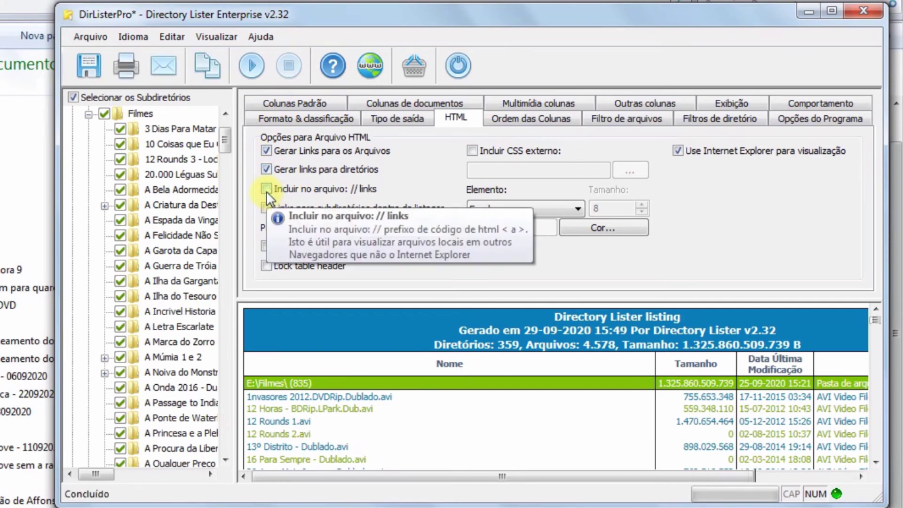
pyautogui.click(266, 189)
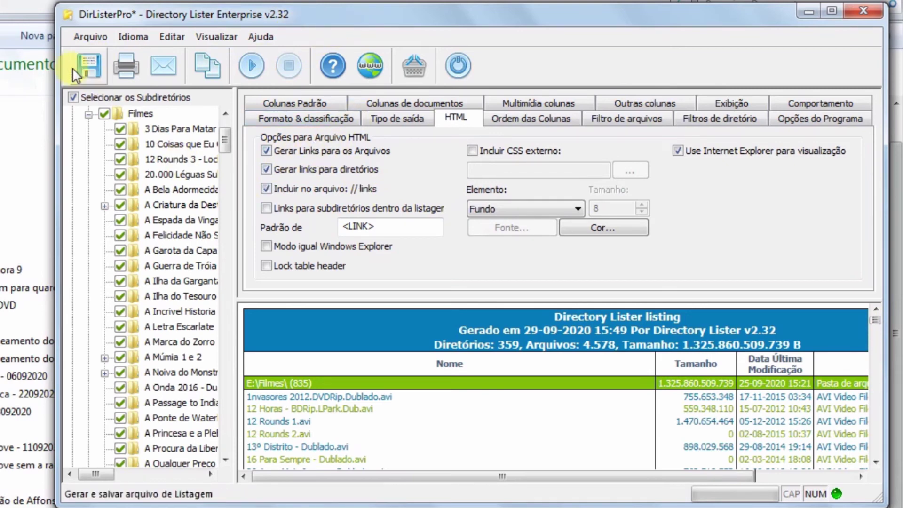
# Save the linked listing as the HTML file Filmes1 in Documentos.
pyautogui.click(89, 69)
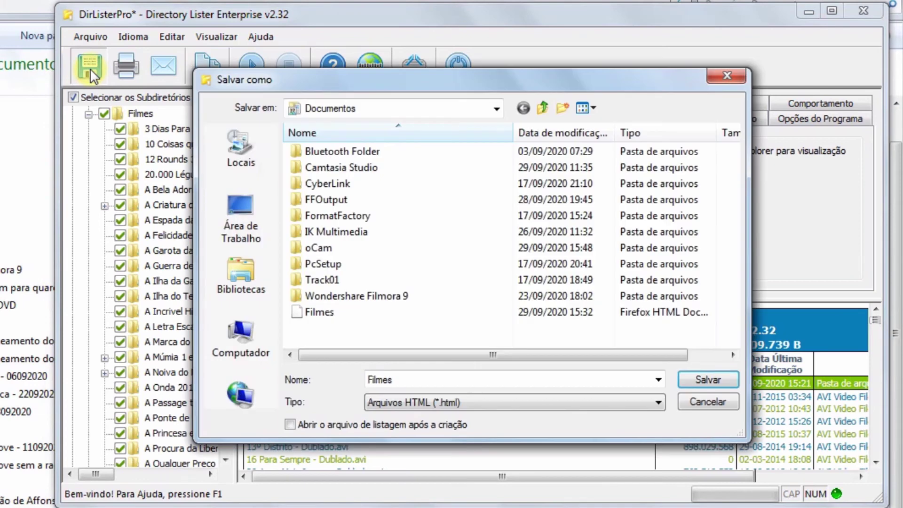
pyautogui.doubleClick(438, 381)
pyautogui.click(437, 381)
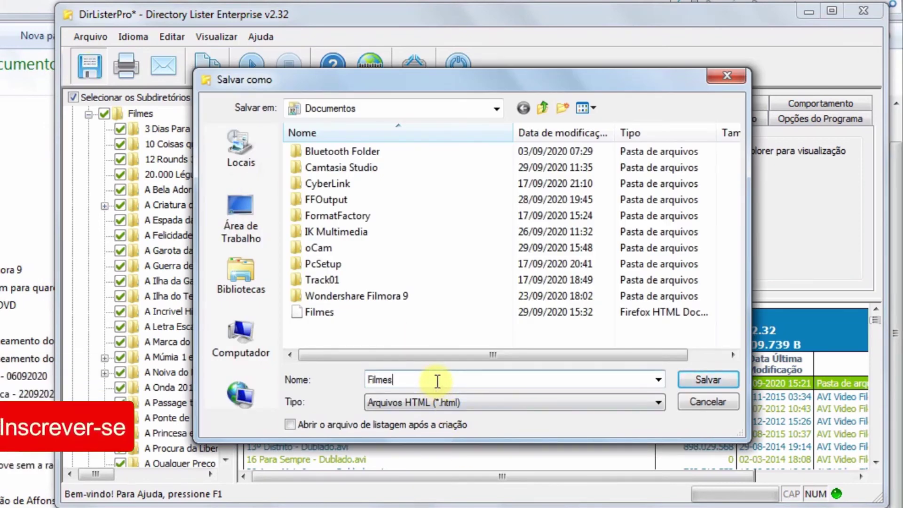
pyautogui.write('1')
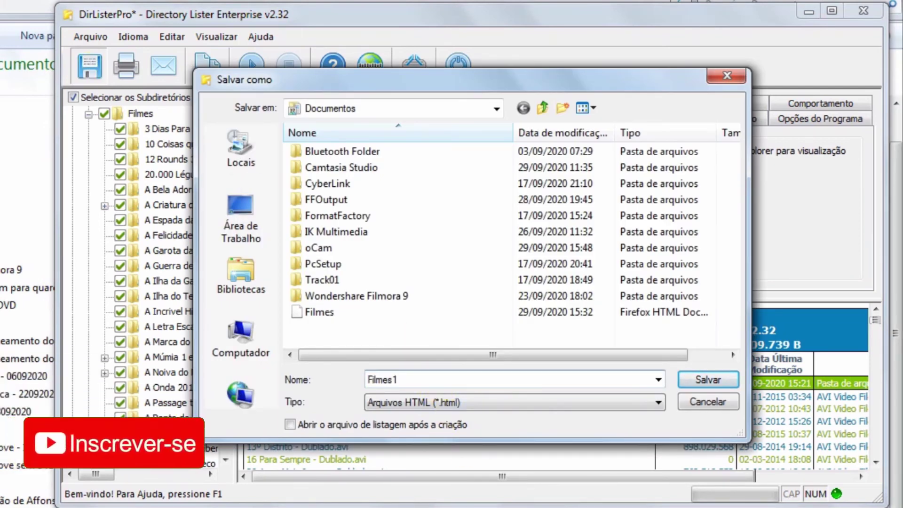
pyautogui.click(686, 379)
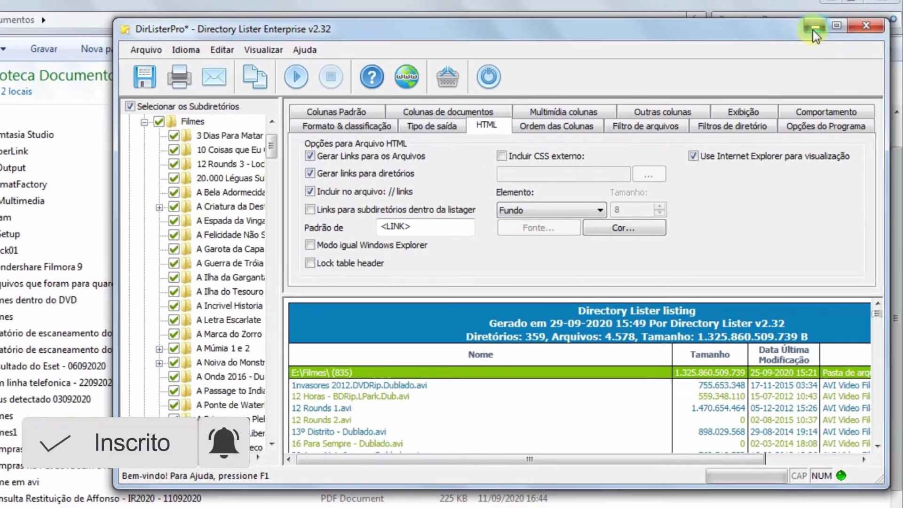
# Open Filmes1 from Documentos in Google Chrome and try the link to 1nvasores 2012.DVDRip.Dublado.avi, cancelling its save.
pyautogui.click(805, 16)
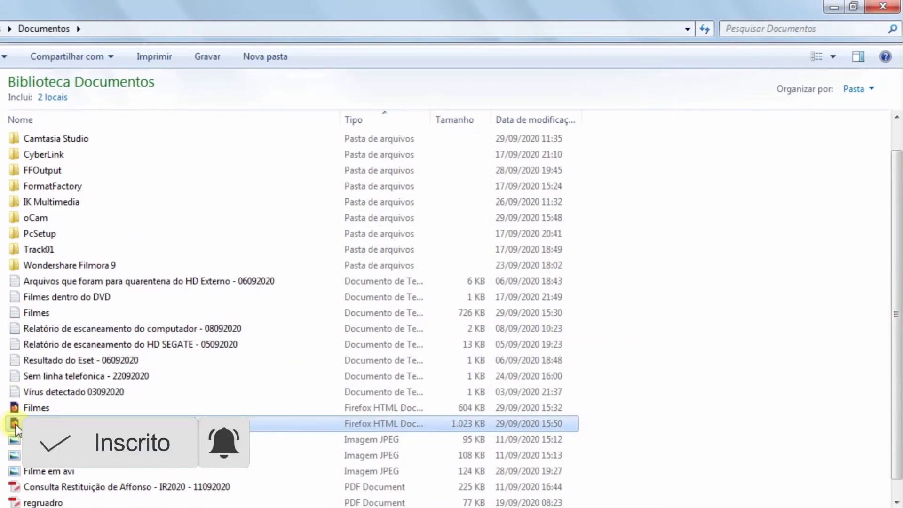
pyautogui.rightClick(15, 426)
pyautogui.moveTo(98, 227)
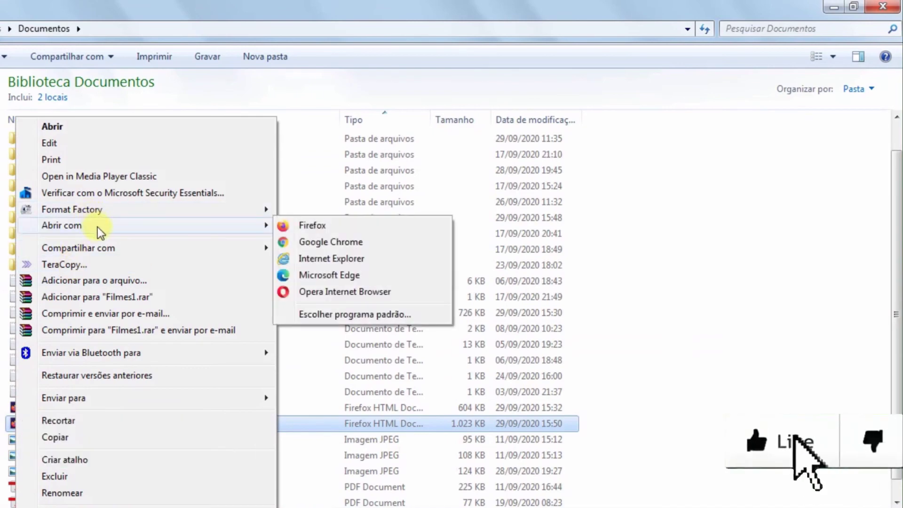
pyautogui.click(315, 241)
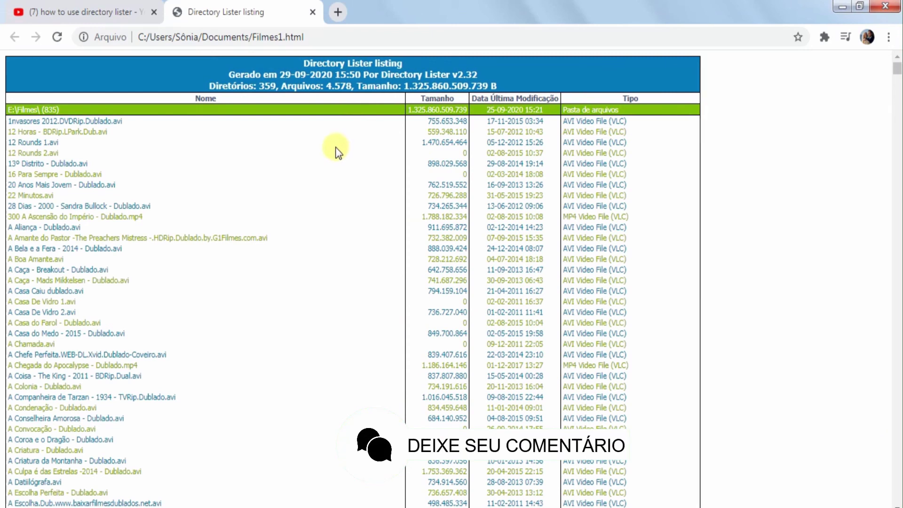
pyautogui.click(102, 121)
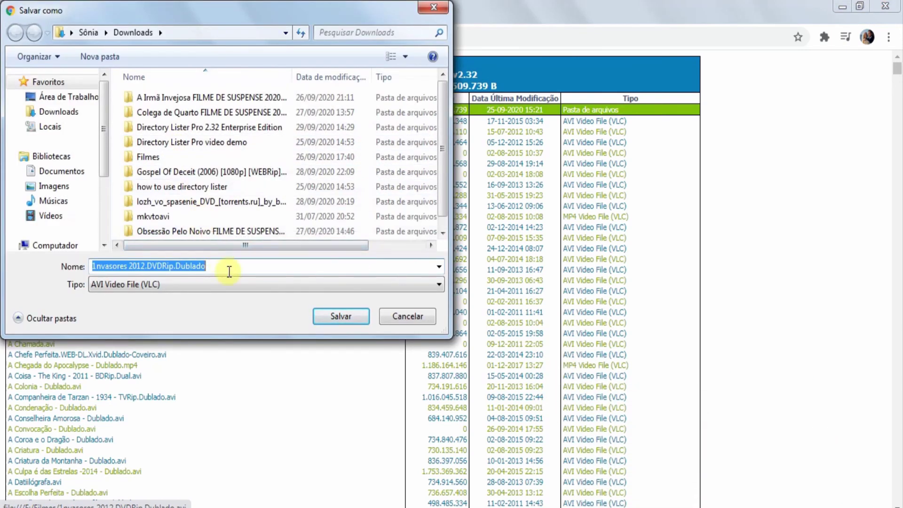
pyautogui.click(399, 318)
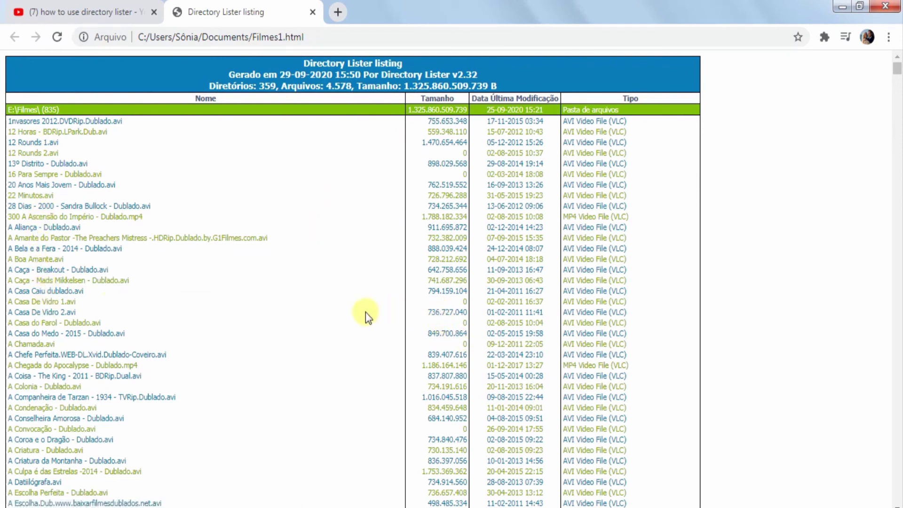
# Save A Casa De Vidro 2.avi to Downloads through its link in the listing, and open the downloaded video.
pyautogui.click(53, 313)
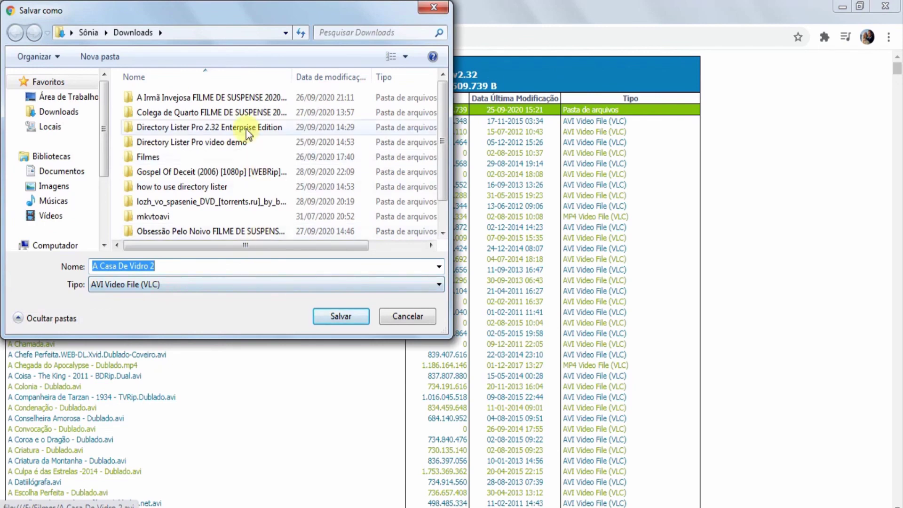
pyautogui.click(340, 317)
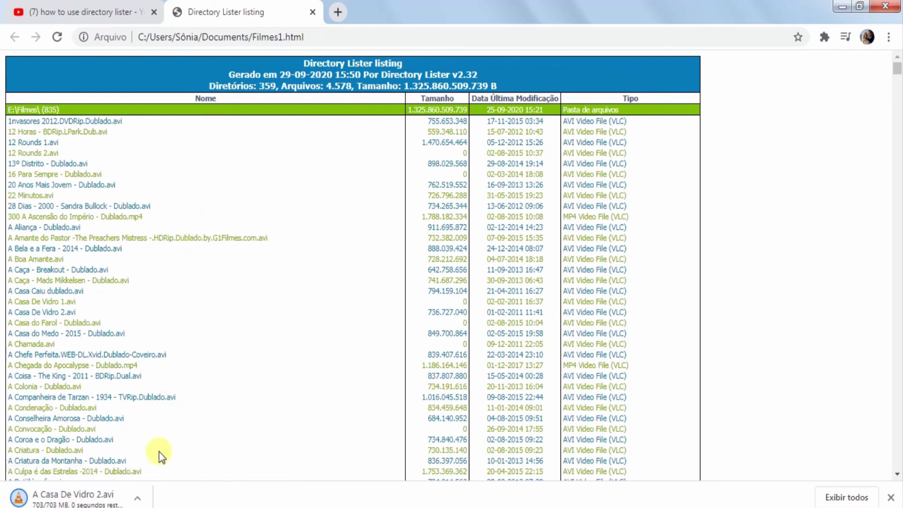
pyautogui.click(74, 501)
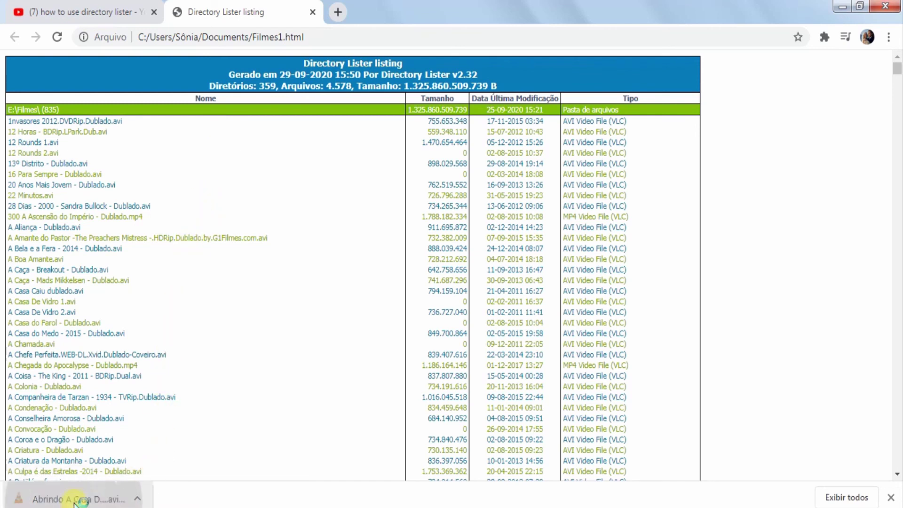